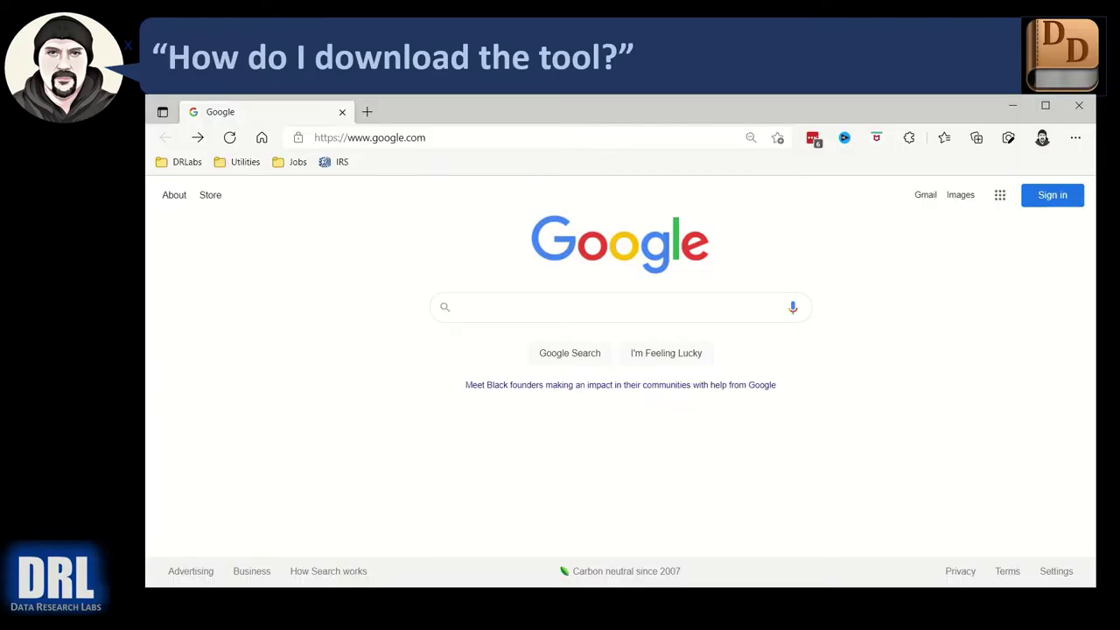
Go to the Data Research Labs organization page at github.com/dataresearchlabs.
{"action": "key", "text": "ctrl+l"}
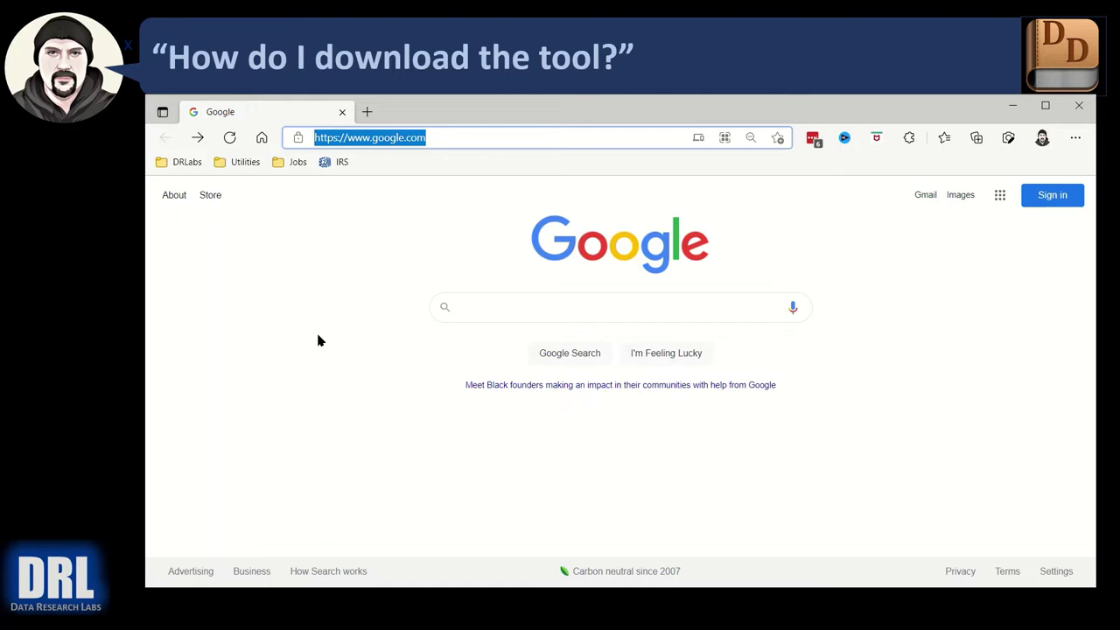
{"action": "type", "text": "github.com/dataresearchlabs"}
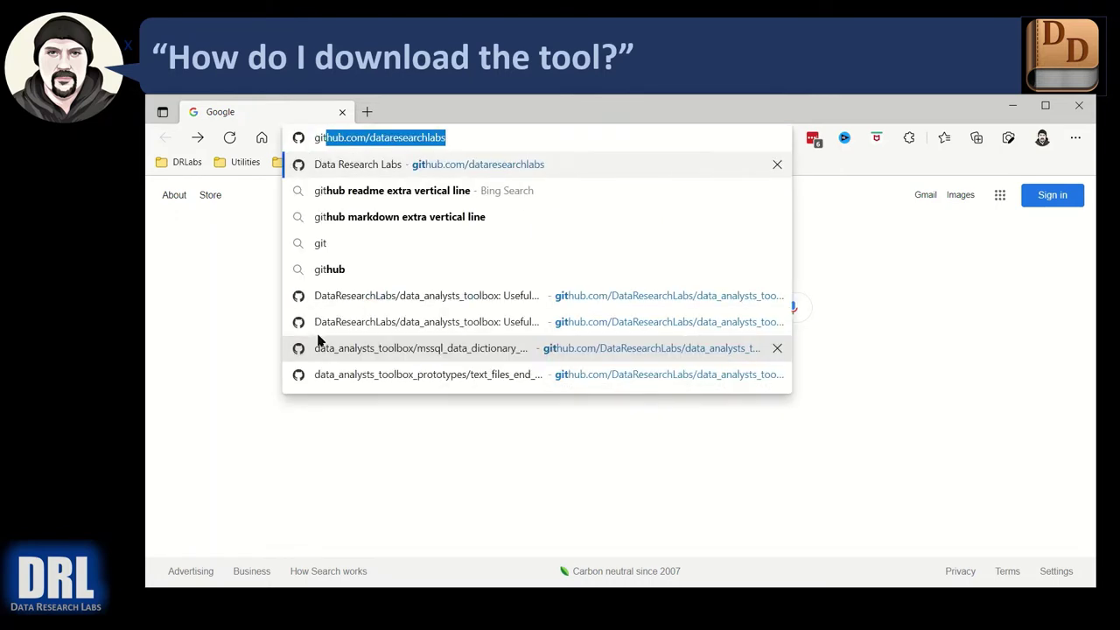
{"action": "key", "text": "Right"}
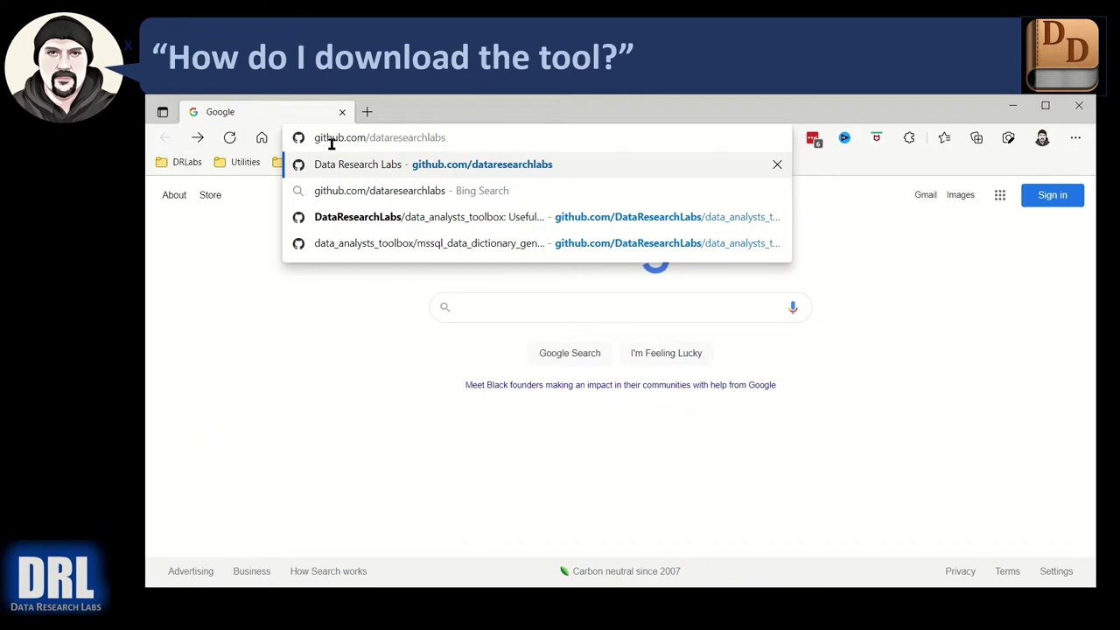
{"action": "key", "text": "Return"}
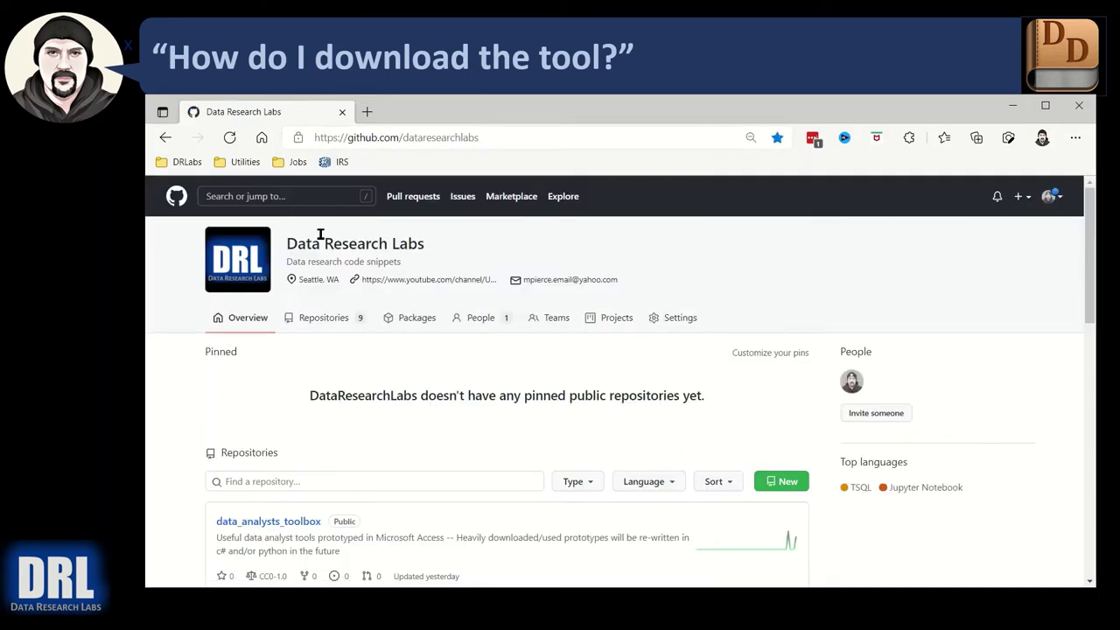
Filter the organization's repositories by "data_an" and open the data_analysts_toolbox repository.
{"action": "scroll", "coordinate": [281, 364], "scroll_direction": "down", "scroll_amount": 3}
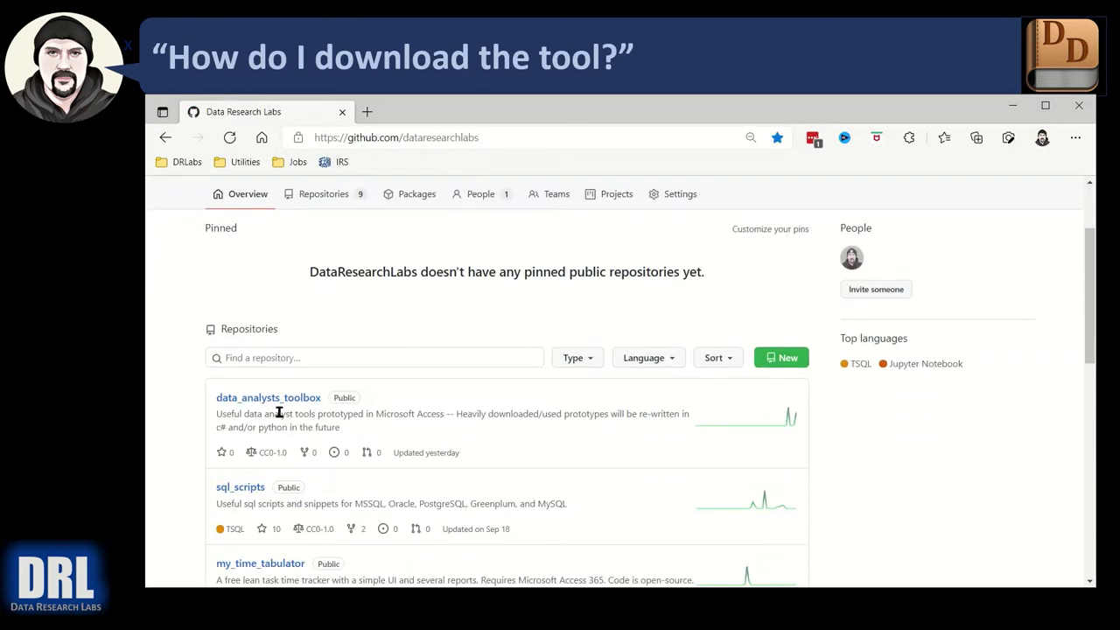
{"action": "left_click", "coordinate": [251, 356]}
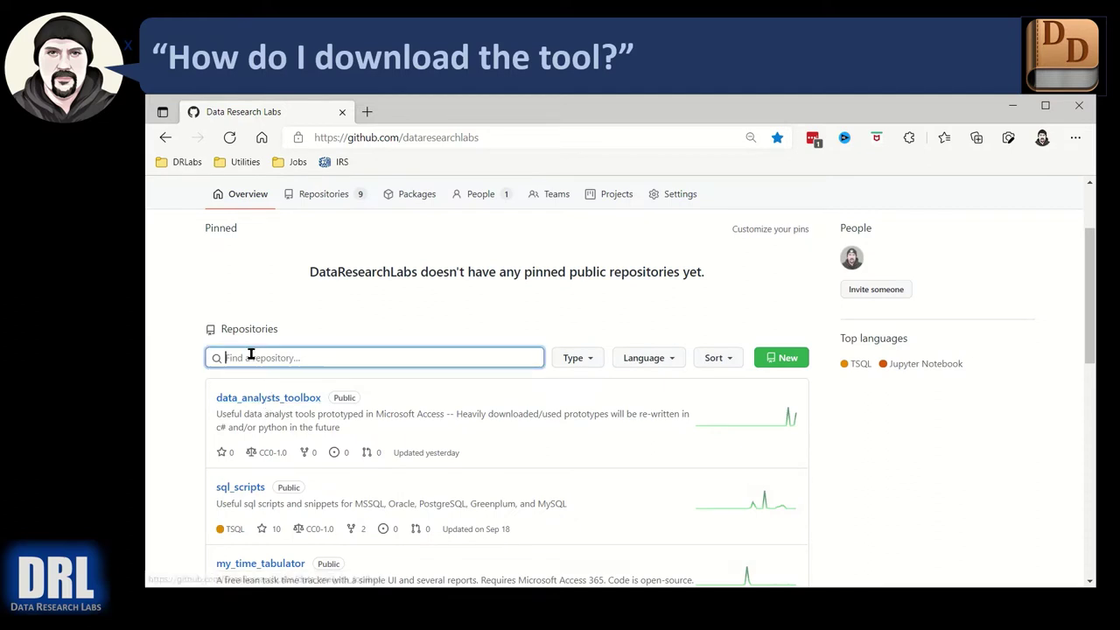
{"action": "type", "text": "data_"}
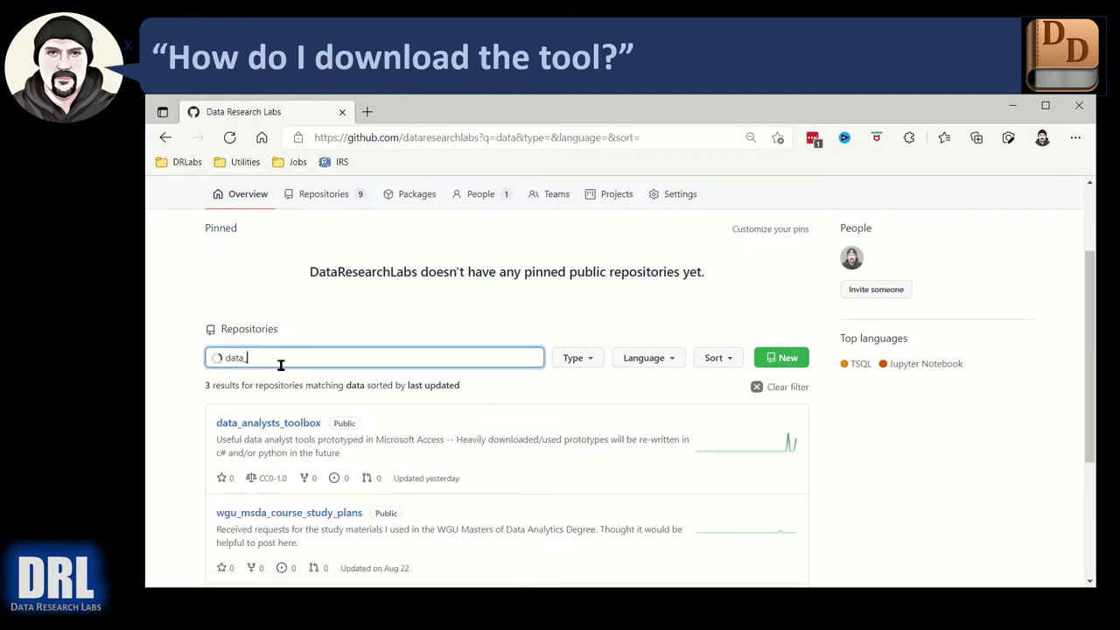
{"action": "type", "text": "an"}
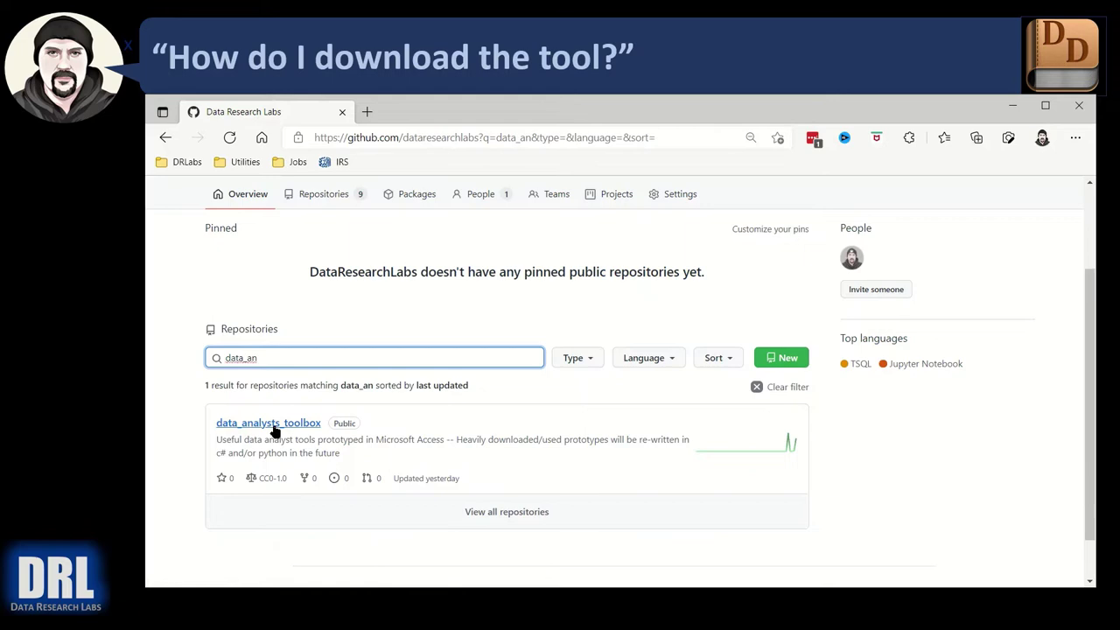
{"action": "left_click", "coordinate": [274, 429]}
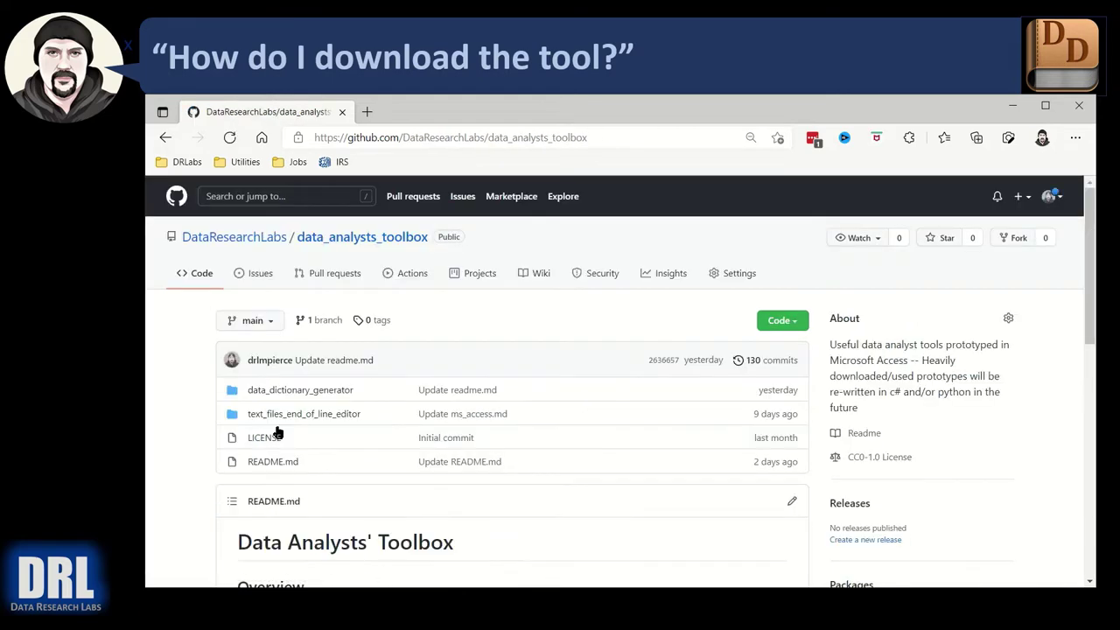
Open the Data Dictionary Generator page from the toolbox's README.
{"action": "scroll", "coordinate": [367, 321], "scroll_direction": "down", "scroll_amount": 4}
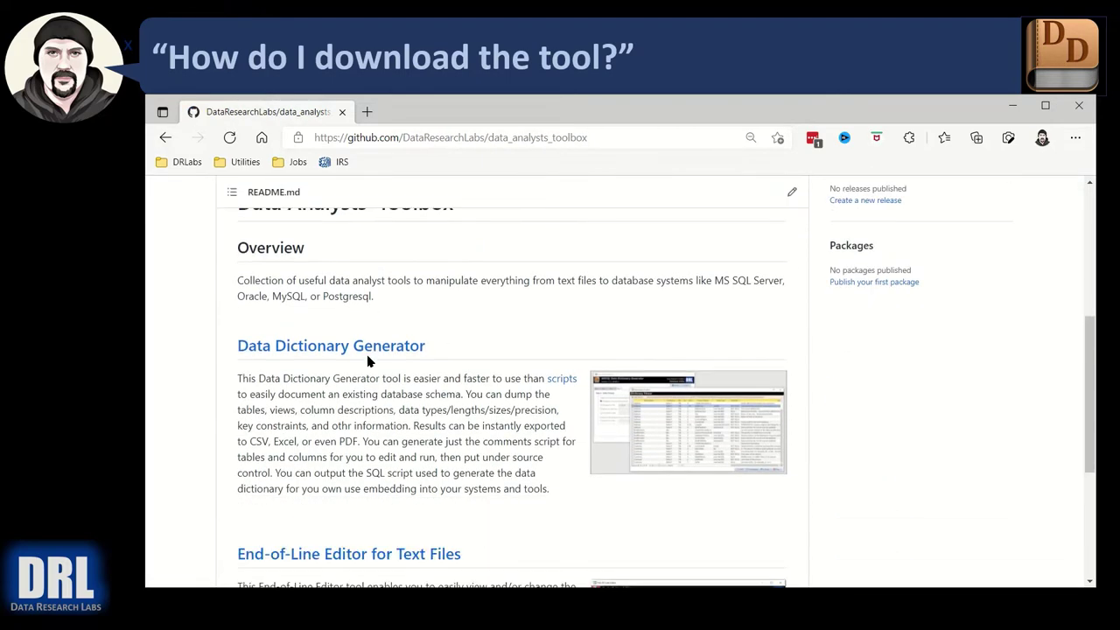
{"action": "scroll", "coordinate": [368, 361], "scroll_direction": "down", "scroll_amount": 1}
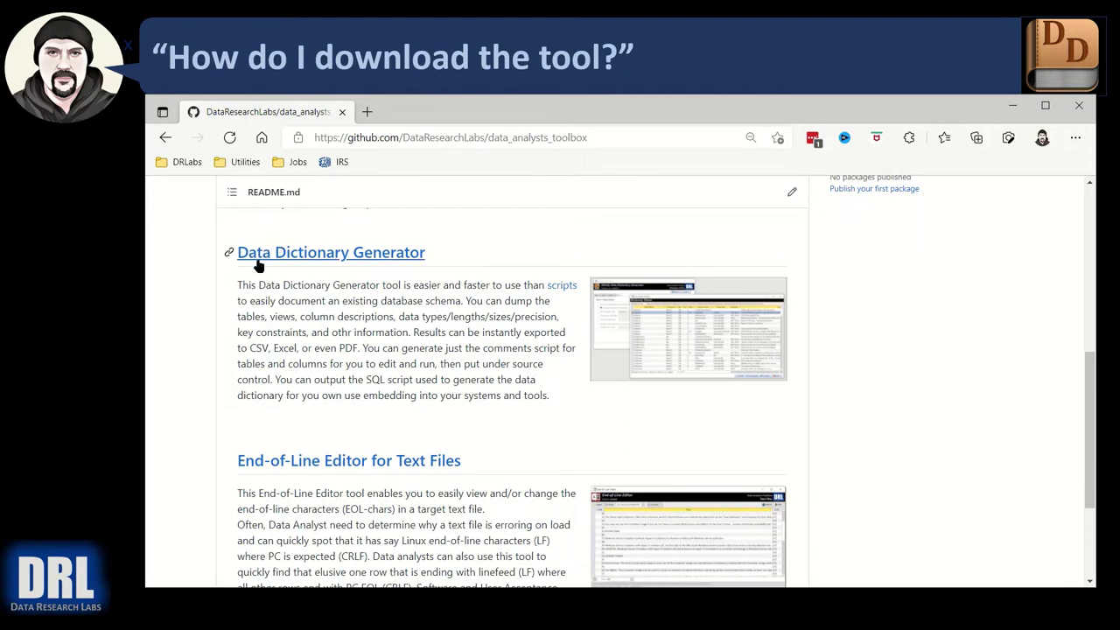
{"action": "left_click", "coordinate": [394, 257]}
Download the MS SQL Server "Data Dictionary" file mssql_data_dict_gen.accde from the downloads by platform section.
{"action": "scroll", "coordinate": [438, 369], "scroll_direction": "down", "scroll_amount": 2}
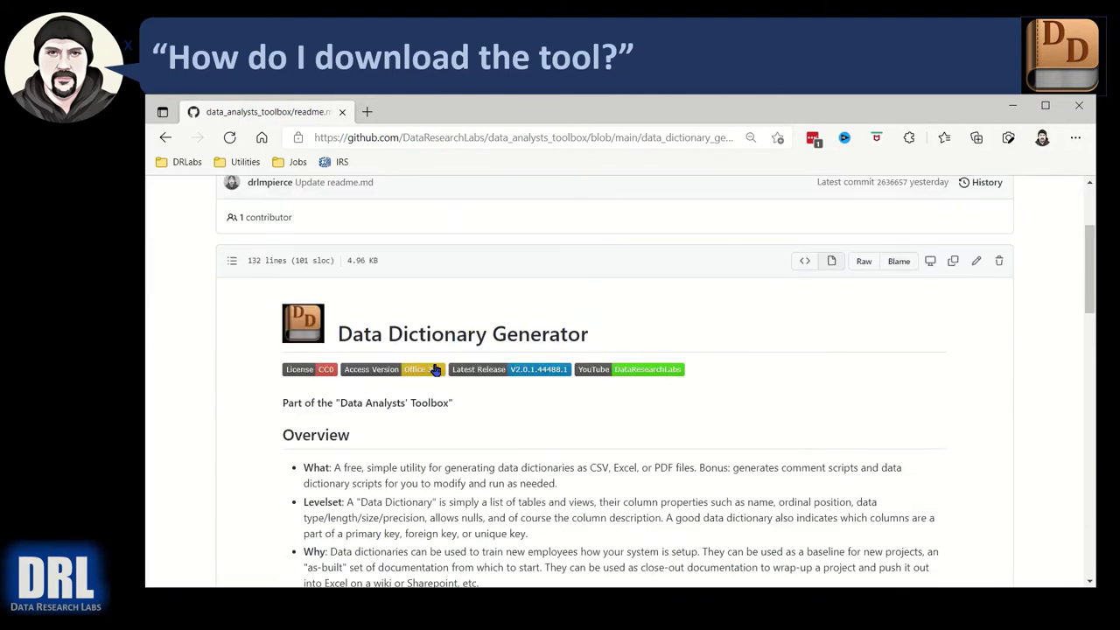
{"action": "scroll", "coordinate": [435, 370], "scroll_direction": "down", "scroll_amount": 5}
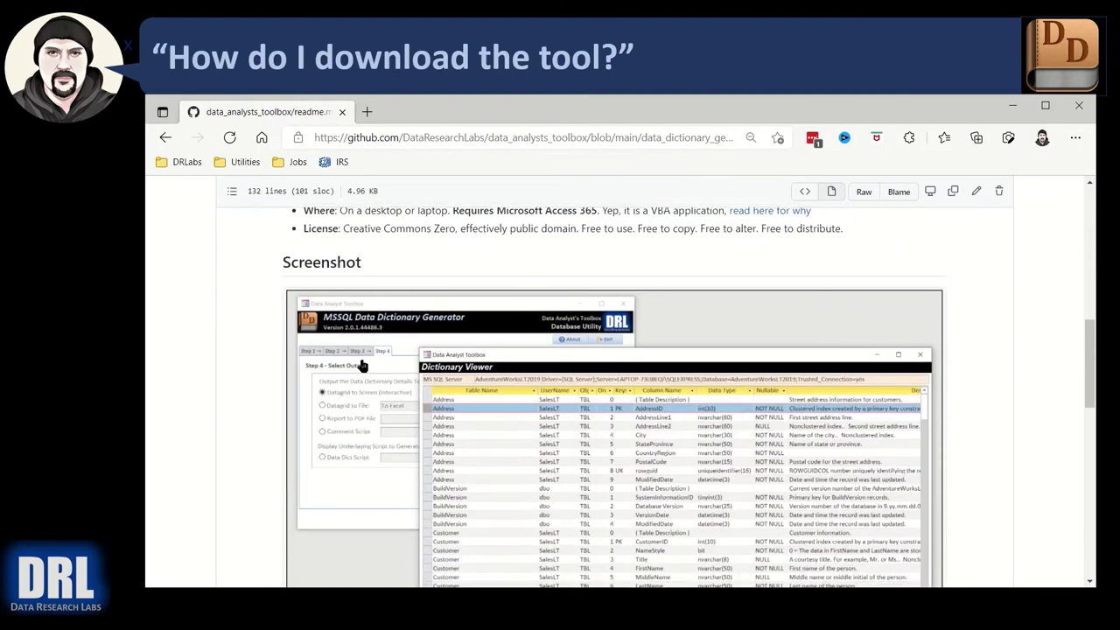
{"action": "scroll", "coordinate": [362, 366], "scroll_direction": "down", "scroll_amount": 8}
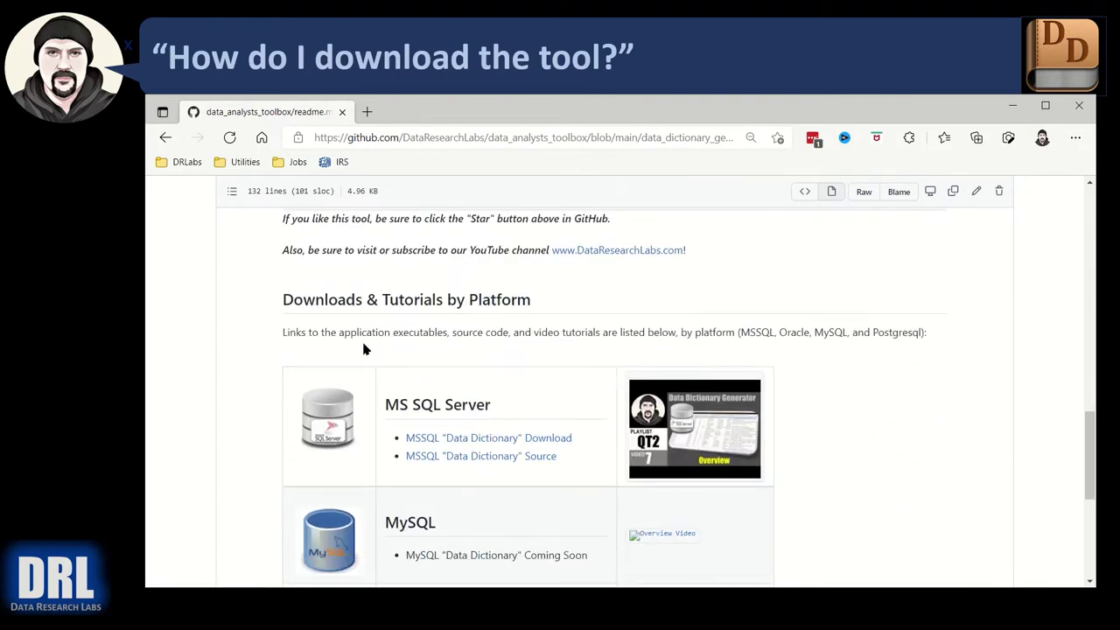
{"action": "scroll", "coordinate": [364, 349], "scroll_direction": "down", "scroll_amount": 1}
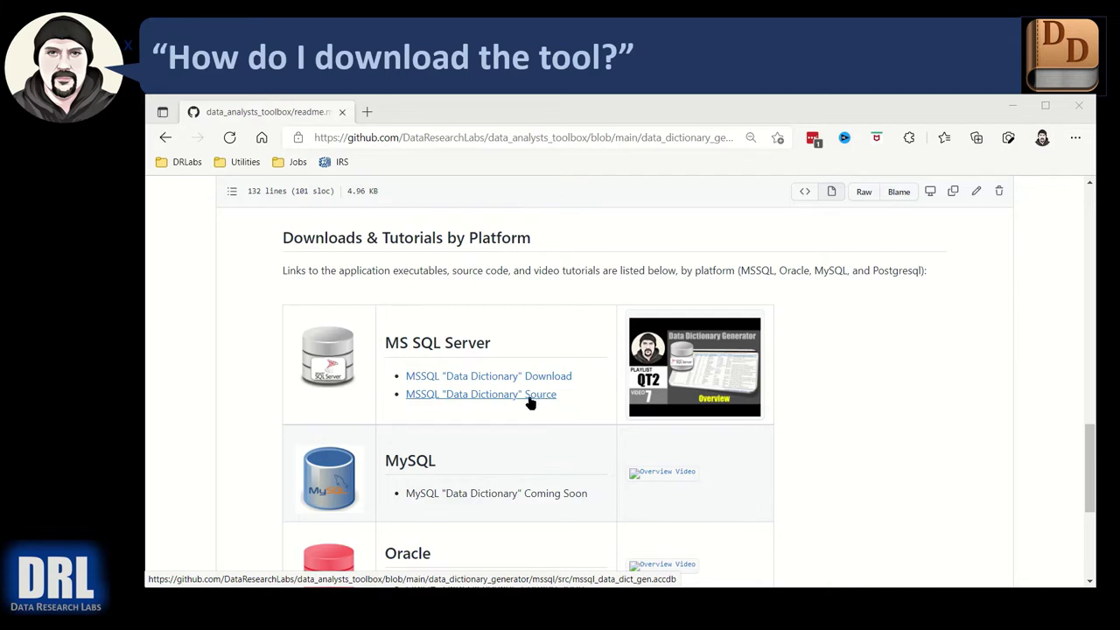
{"action": "scroll", "coordinate": [495, 405], "scroll_direction": "down", "scroll_amount": 1}
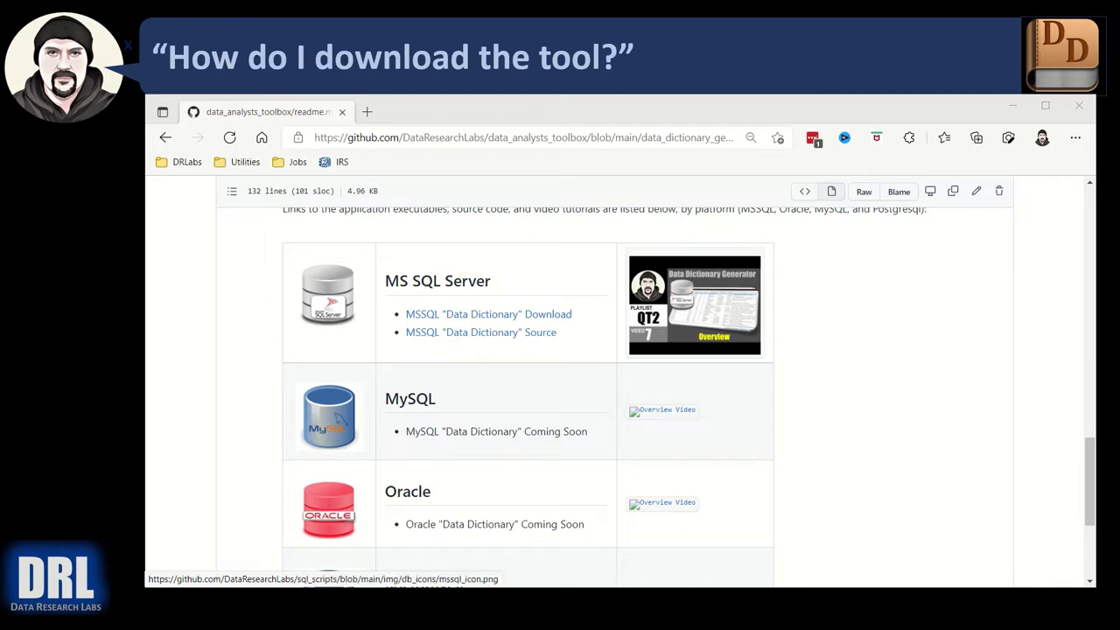
{"action": "left_click", "coordinate": [517, 314]}
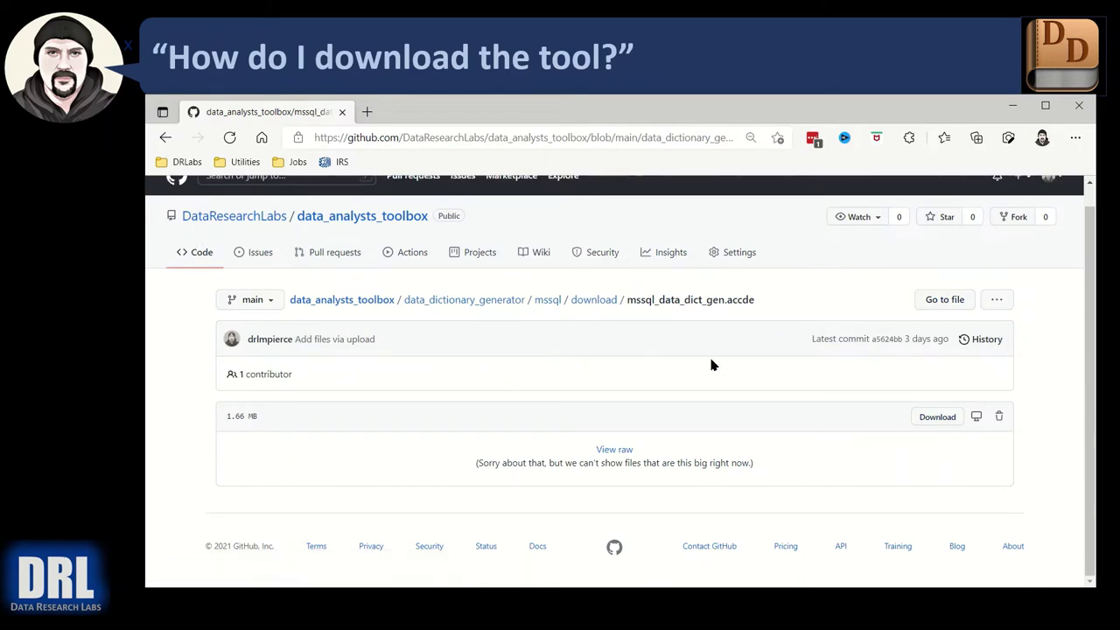
{"action": "left_click", "coordinate": [938, 419]}
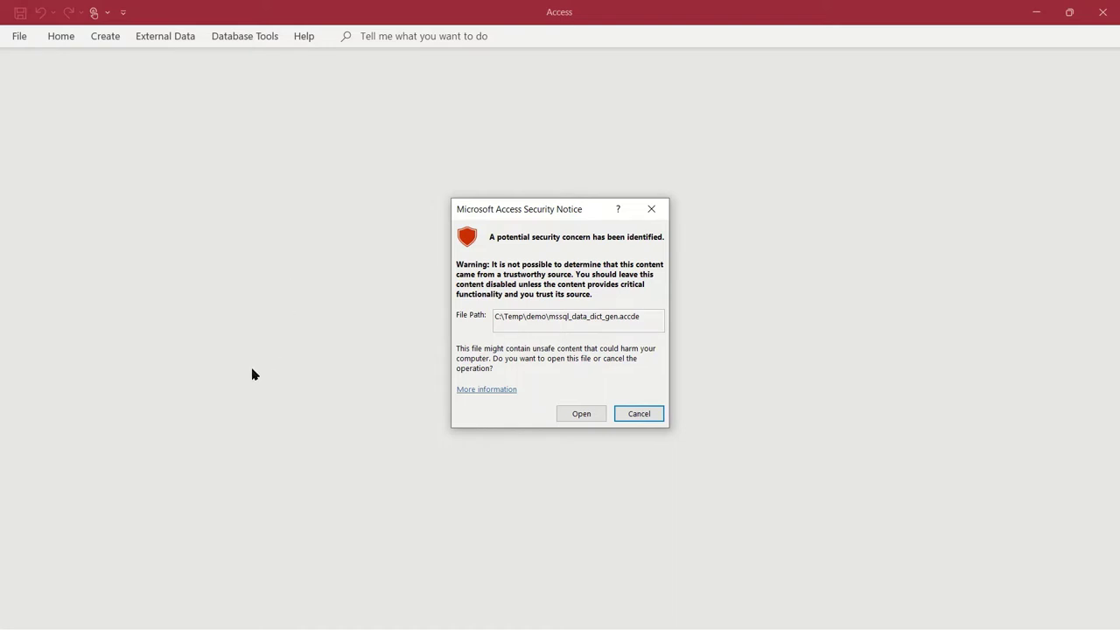
In Microsoft Access, allow mssql_data_dict_gen.accde to open despite the security notice and display the Trust Center's Trusted Locations settings.
{"action": "left_click", "coordinate": [579, 414]}
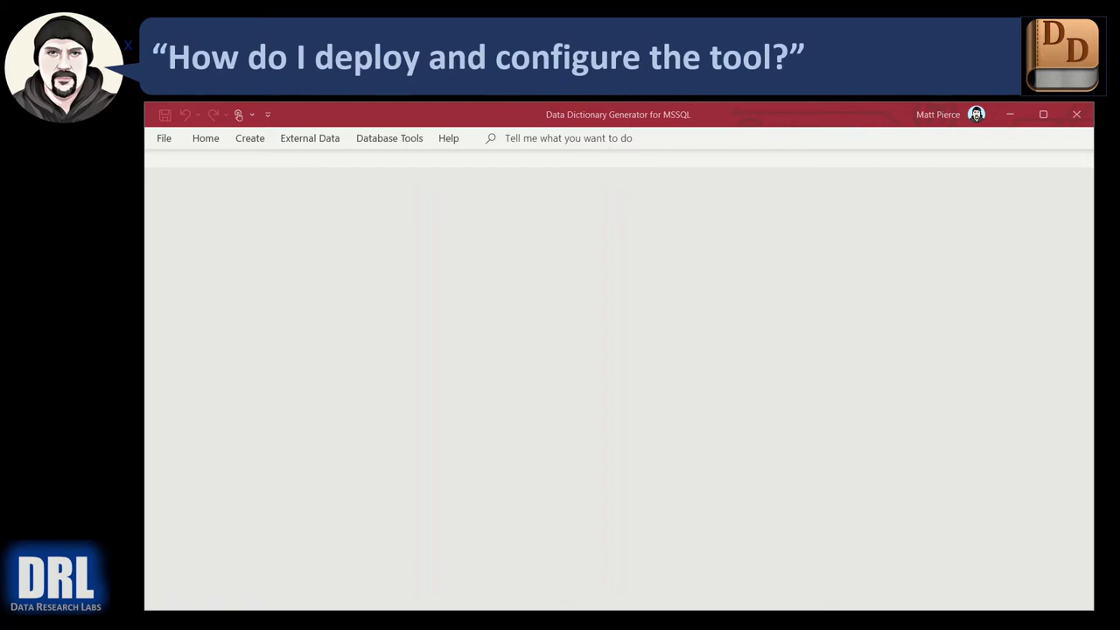
{"action": "left_click", "coordinate": [164, 140]}
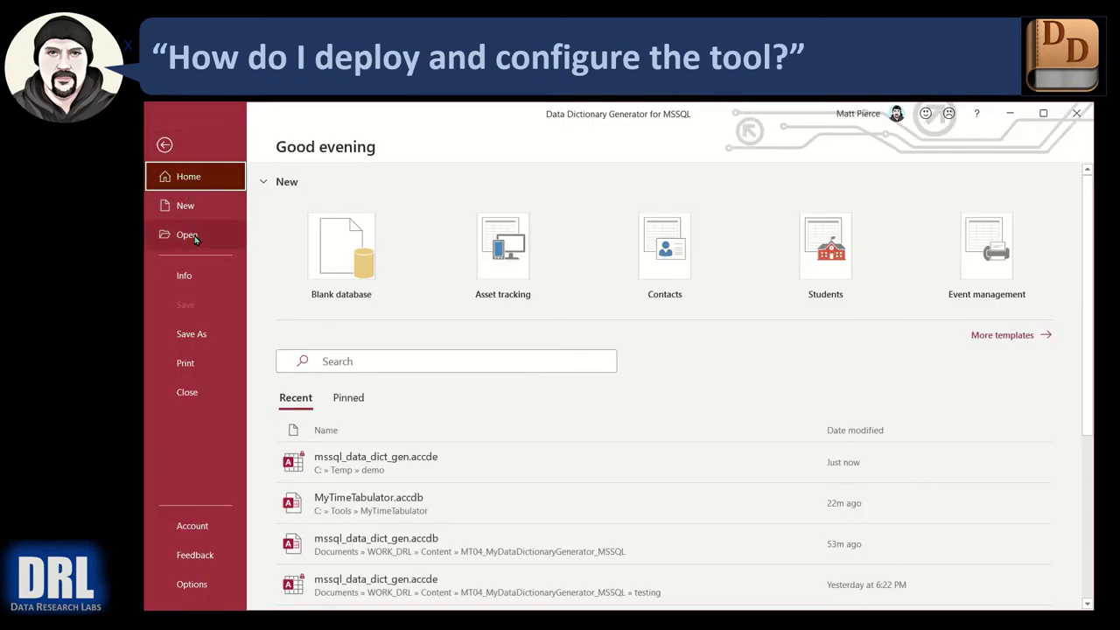
{"action": "left_click", "coordinate": [210, 591]}
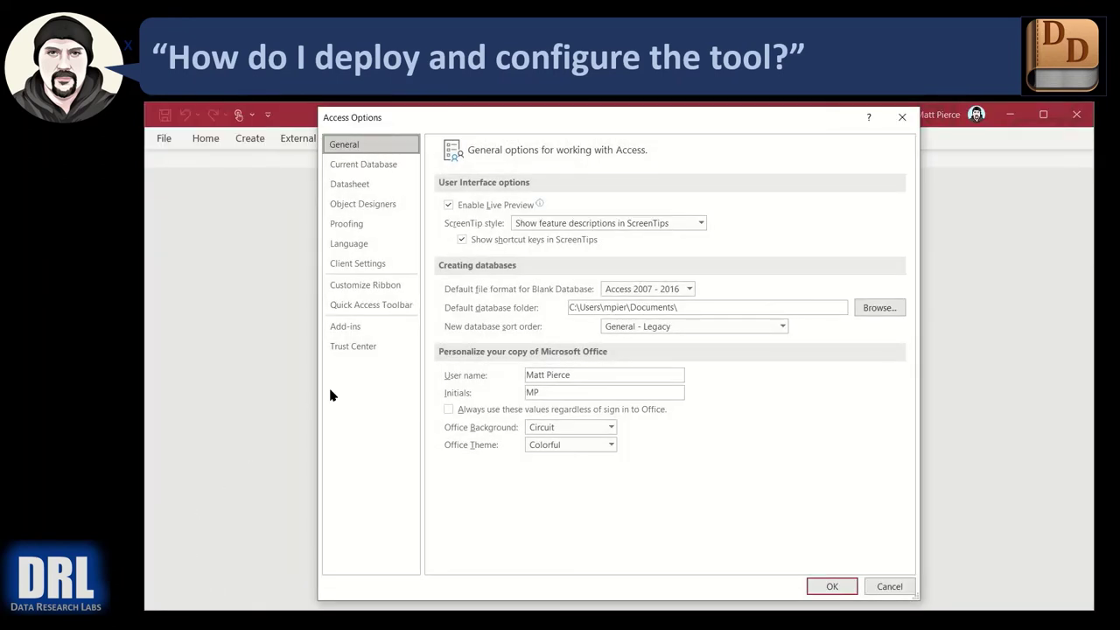
{"action": "left_click", "coordinate": [367, 349]}
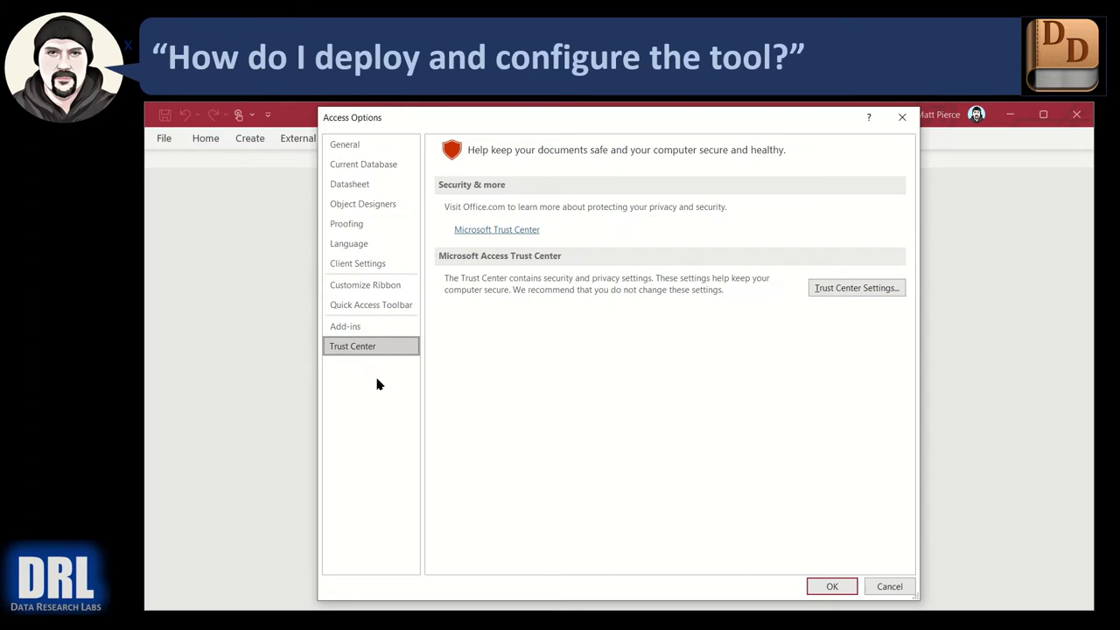
{"action": "left_click", "coordinate": [862, 289]}
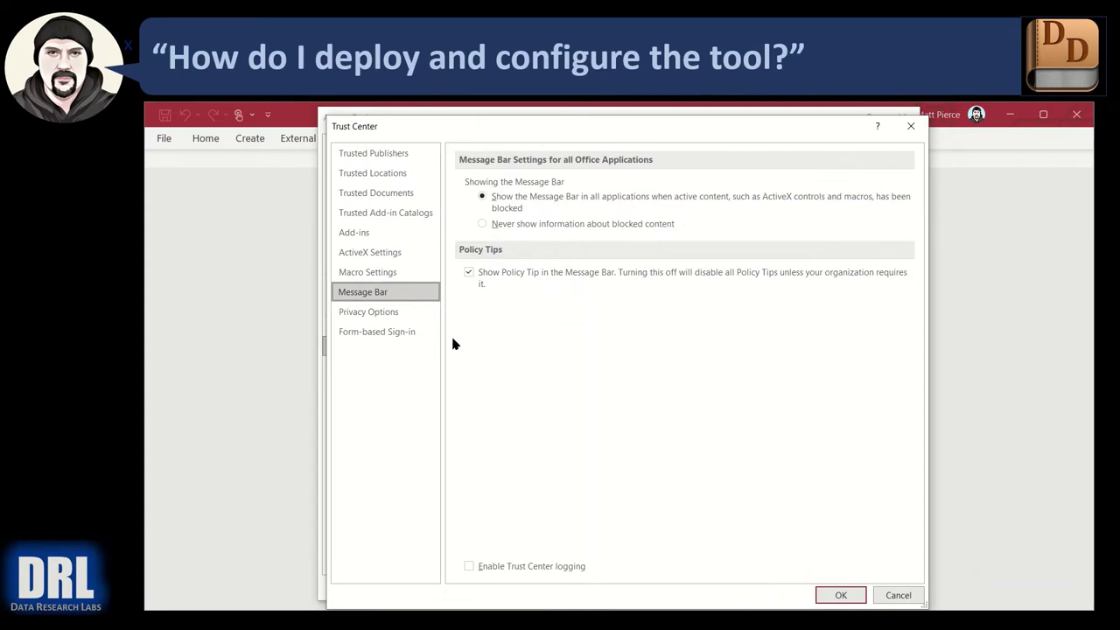
{"action": "left_click", "coordinate": [375, 173]}
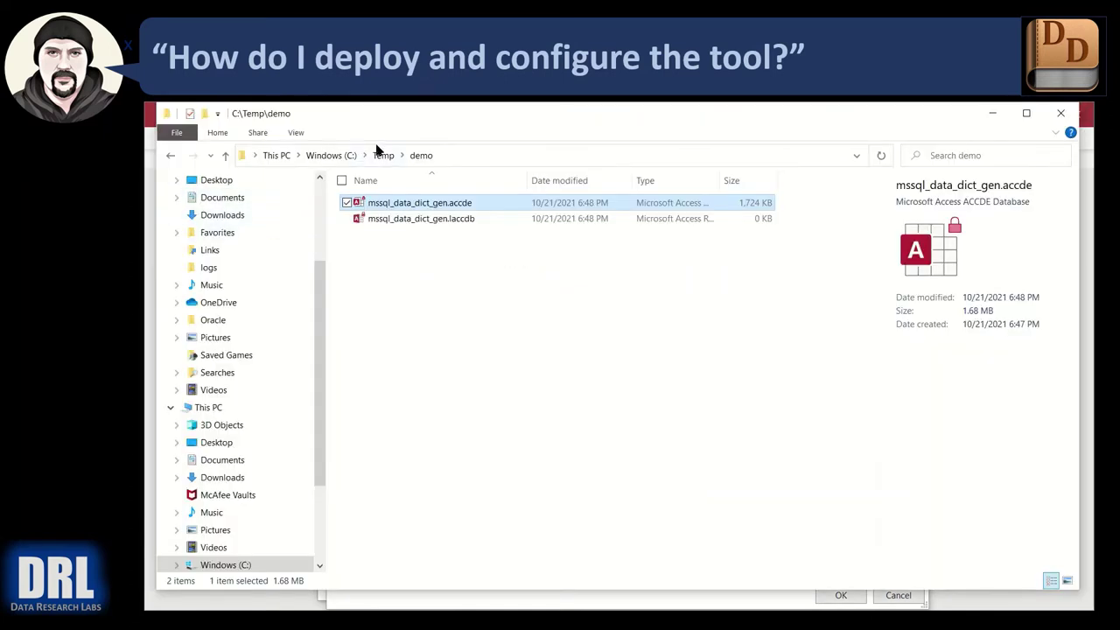
Add the folder path C:\Temp\demo, copied from File Explorer, as an Access trusted location and reopen mssql_data_dict_gen.accde from that folder.
{"action": "left_click", "coordinate": [487, 156]}
{"action": "key", "text": "ctrl+c"}
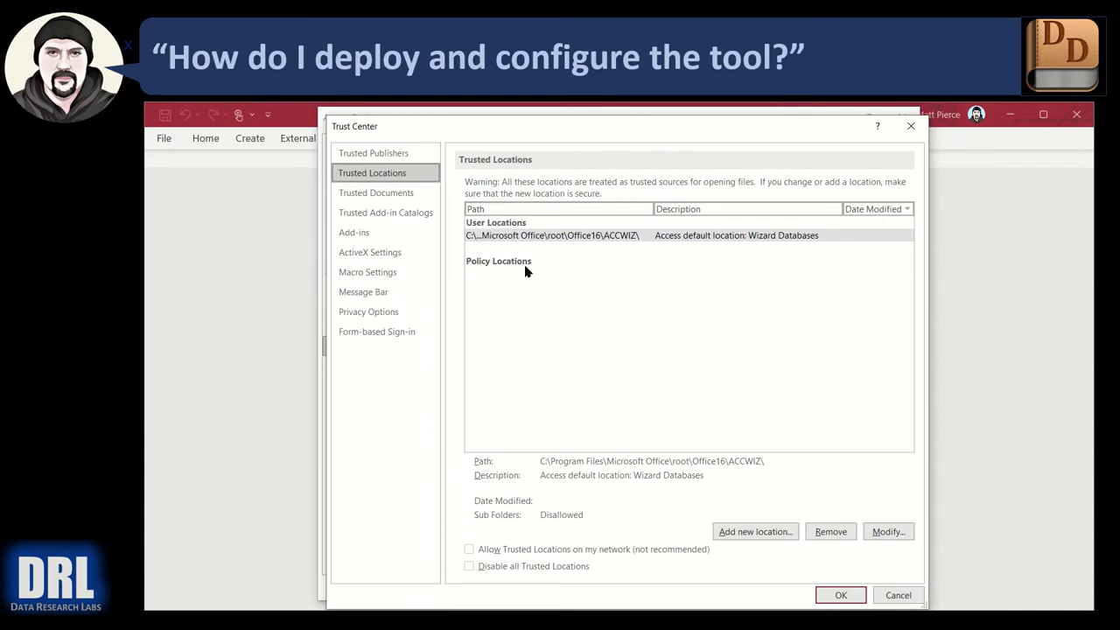
{"action": "left_click", "coordinate": [764, 529]}
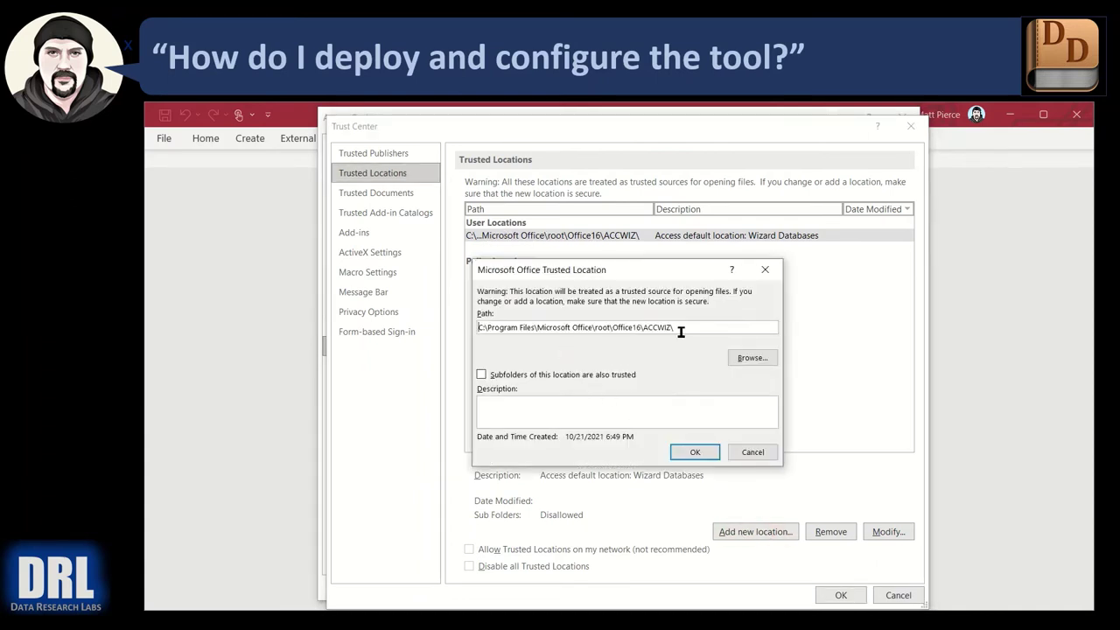
{"action": "left_click_drag", "start_coordinate": [681, 331], "coordinate": [429, 315]}
{"action": "key", "text": "ctrl+v"}
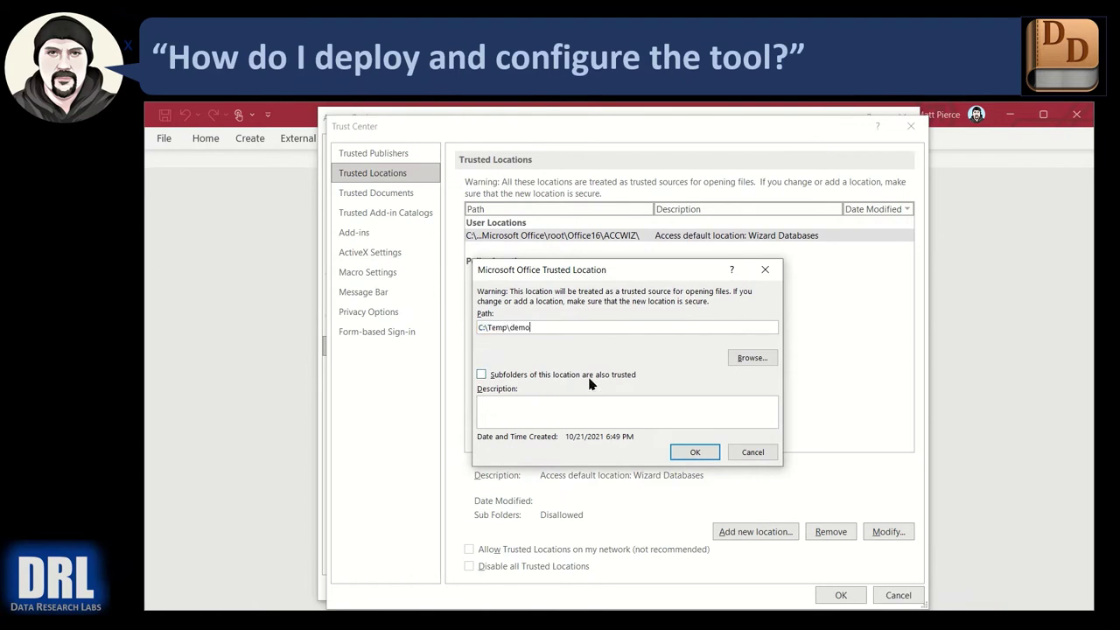
{"action": "left_click", "coordinate": [699, 454]}
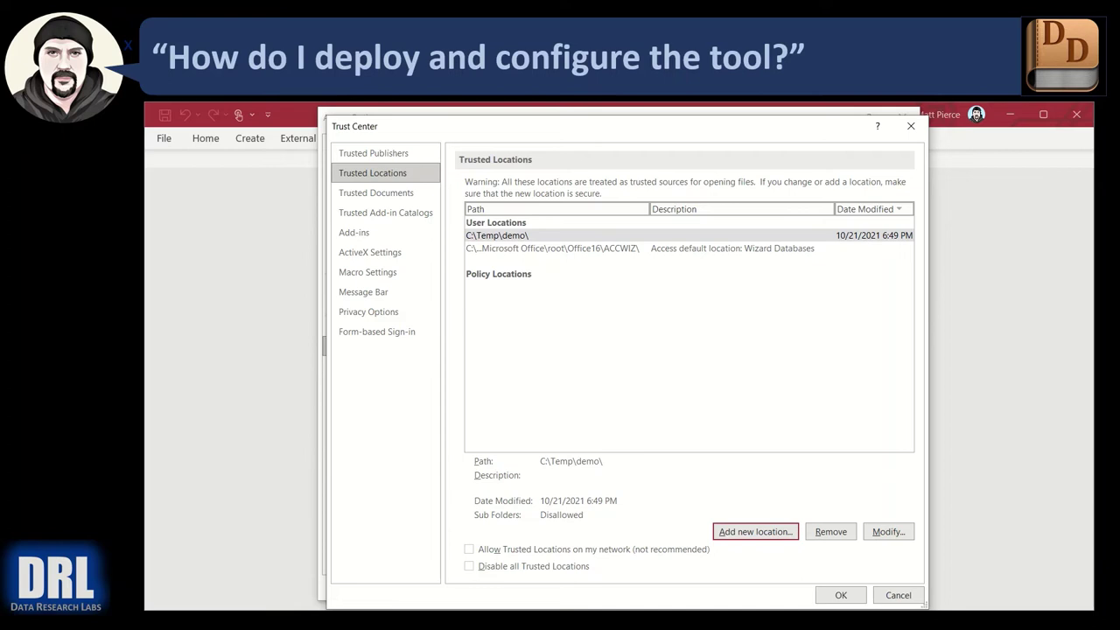
{"action": "left_click", "coordinate": [842, 598]}
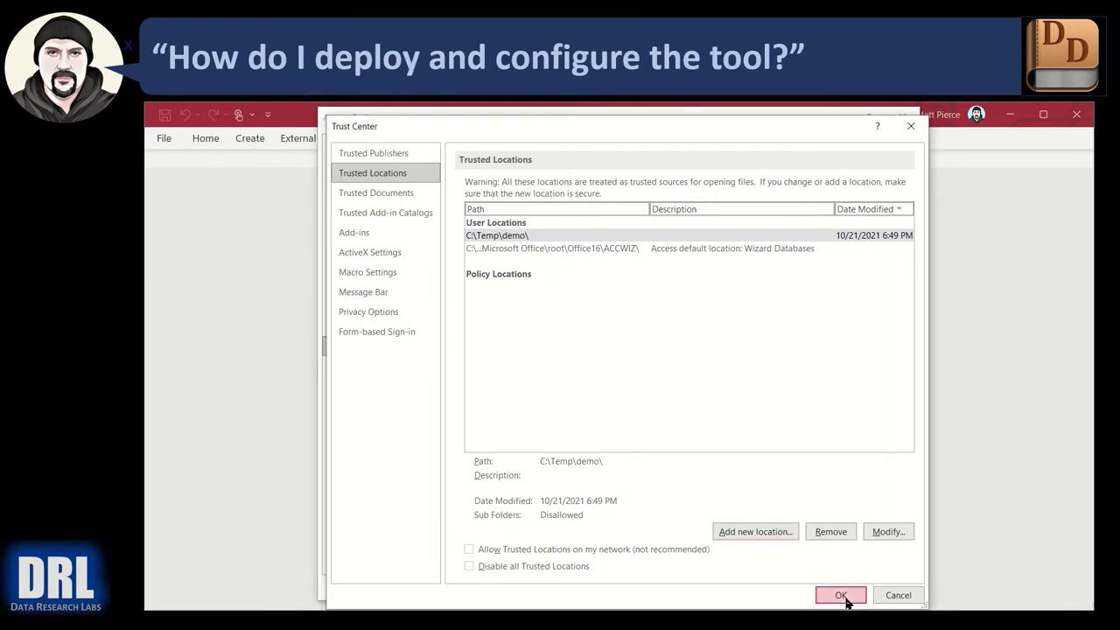
{"action": "left_click", "coordinate": [834, 588]}
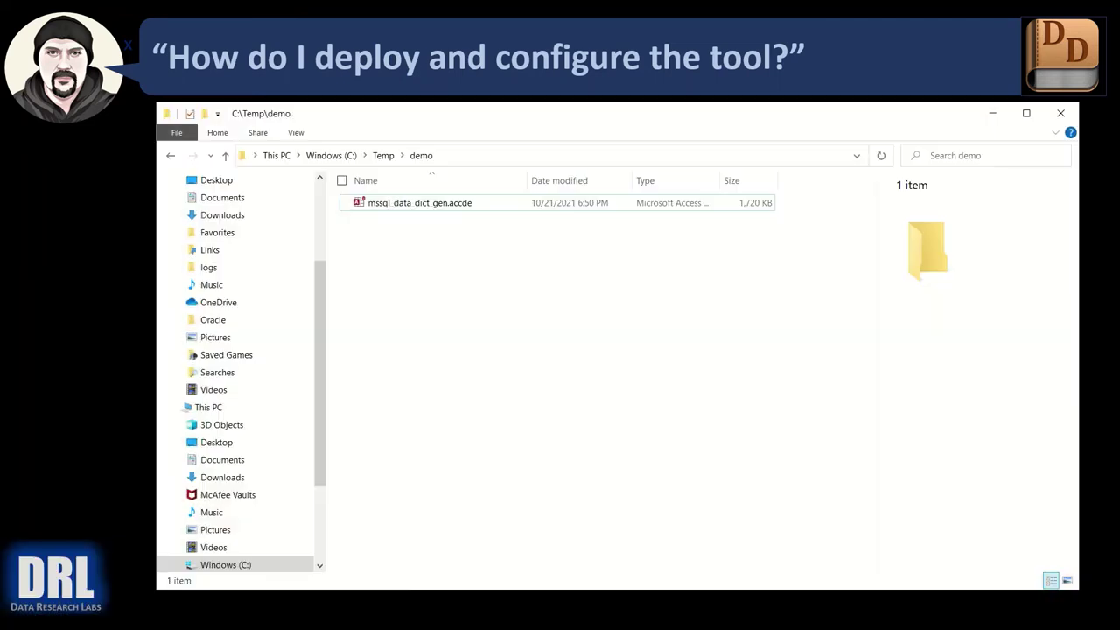
{"action": "double_click", "coordinate": [461, 205]}
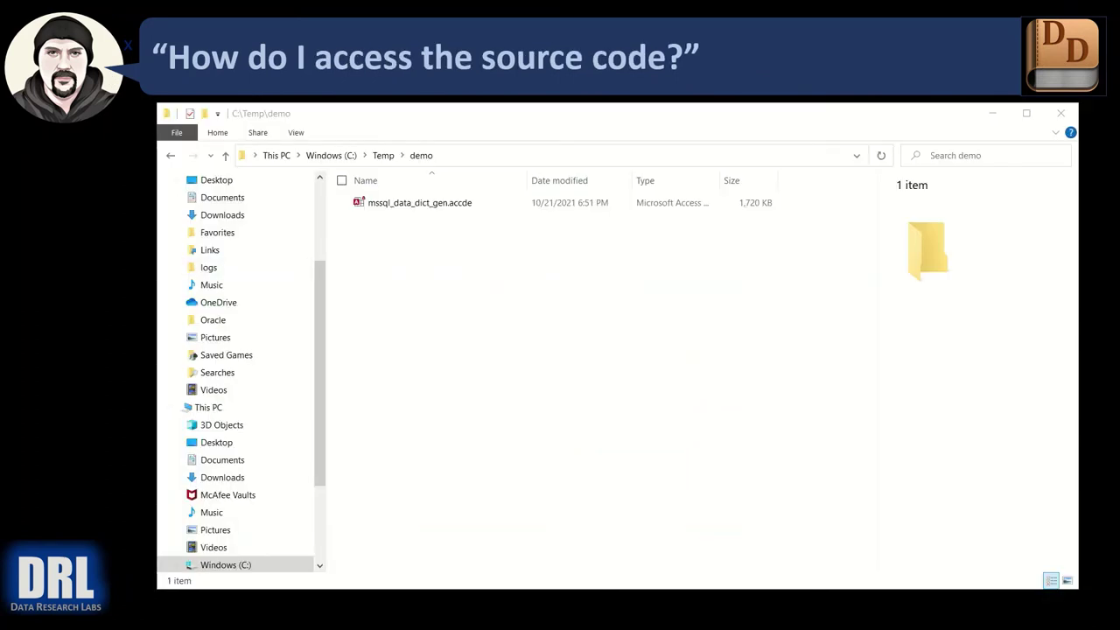
Paste the copied source database mssql_data_dict_gen.accdb into C:\Temp\demo and select the neighbouring .accde file.
{"action": "left_click", "coordinate": [375, 237]}
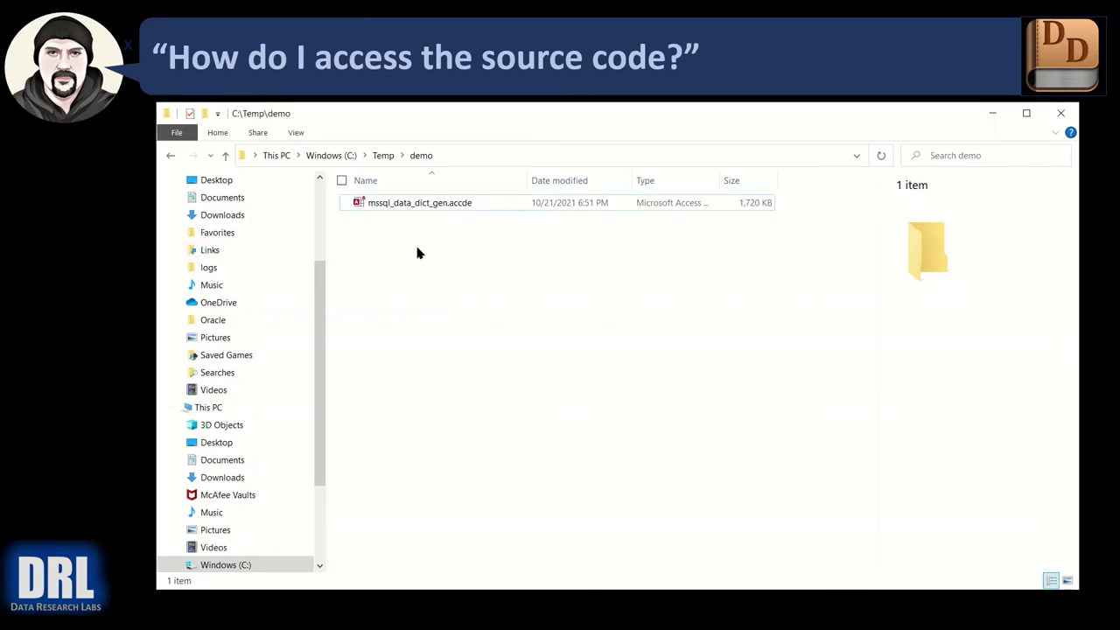
{"action": "right_click", "coordinate": [417, 250]}
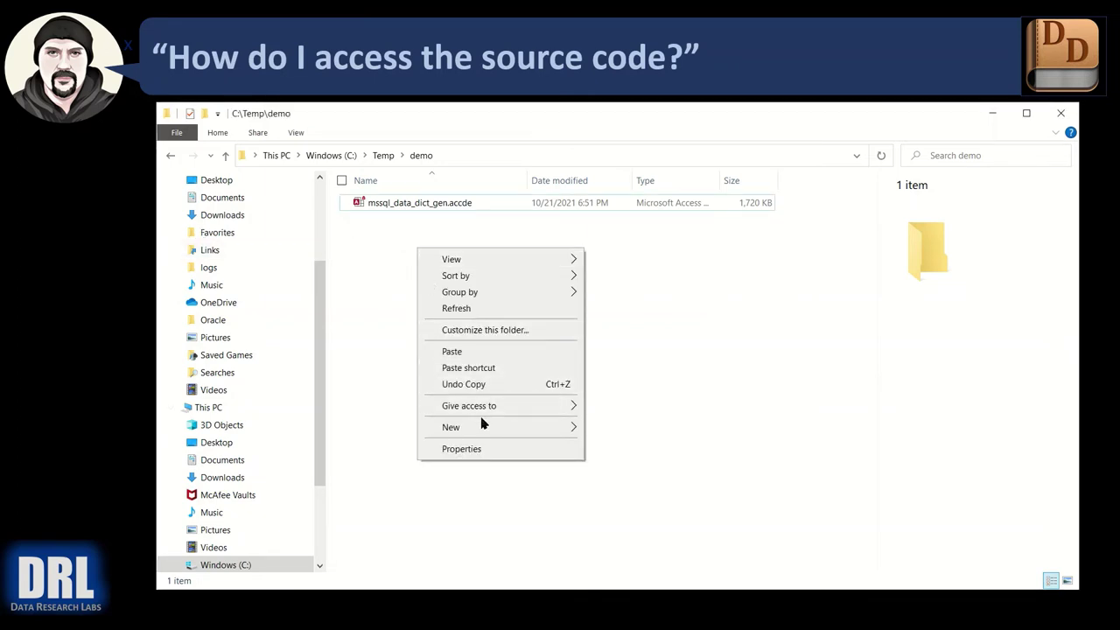
{"action": "left_click", "coordinate": [462, 352]}
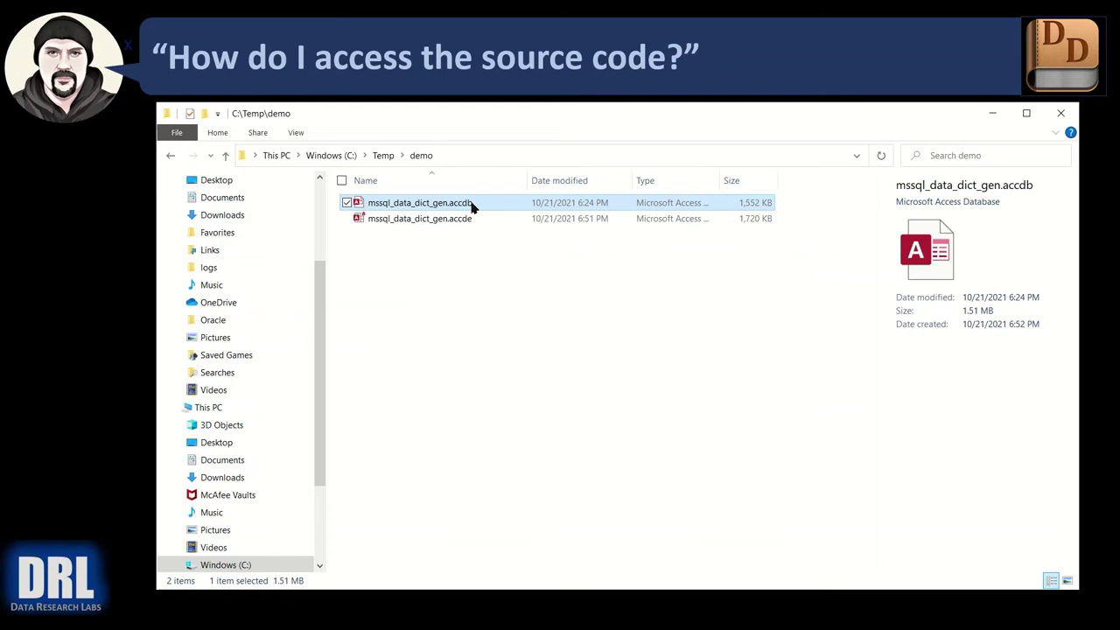
{"action": "left_click", "coordinate": [468, 223]}
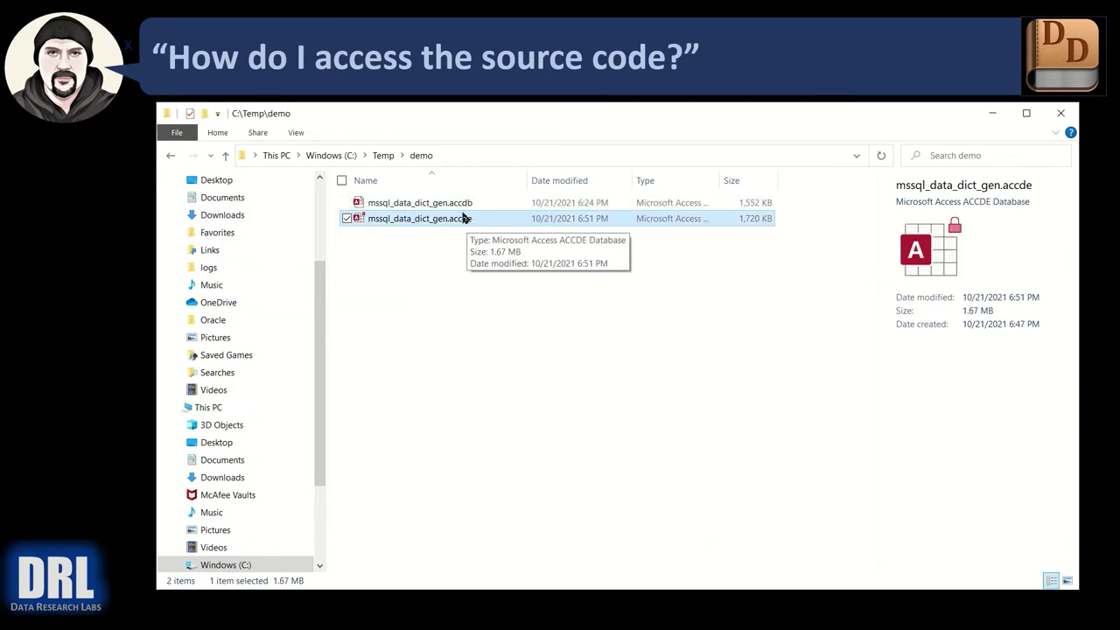
Open mssql_data_dict_gen.accdb with its startup form bypassed and examine its tables, queries, forms, reports, macros and modules, including the LIB_Database module.
{"action": "key", "text": "Up"}
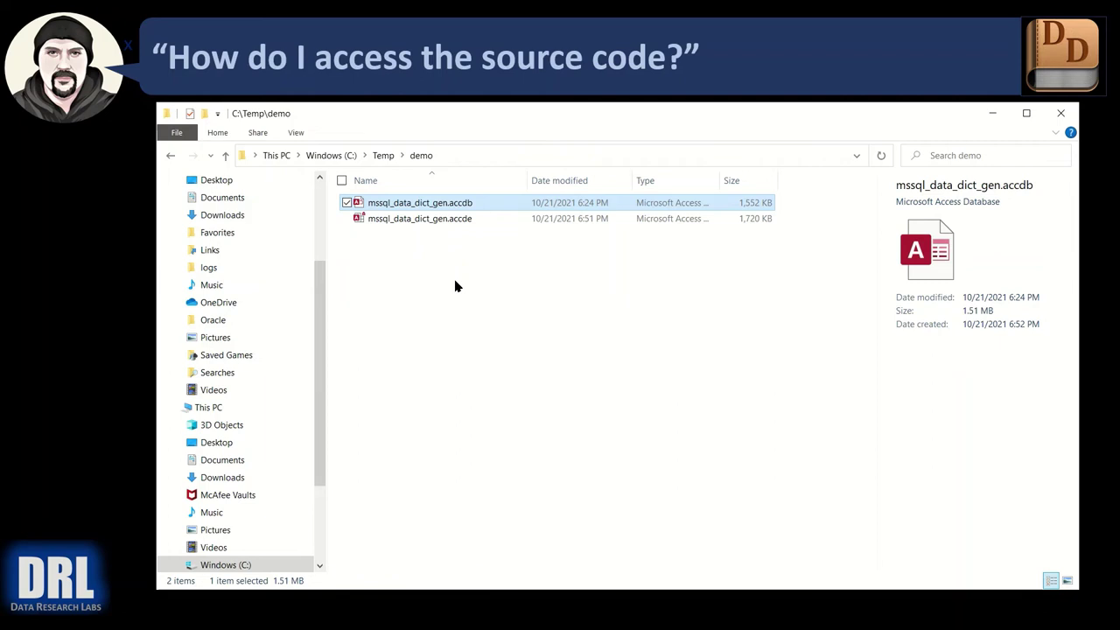
{"action": "key", "text": "Return"}
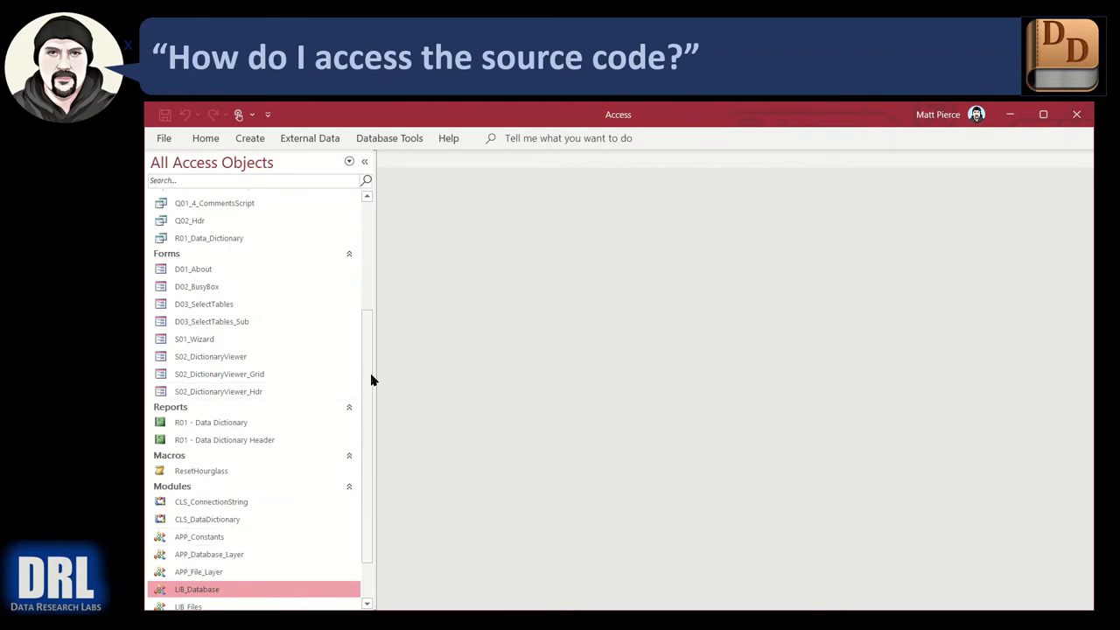
{"action": "scroll", "coordinate": [365, 388], "scroll_direction": "down", "scroll_amount": 1}
{"action": "scroll", "coordinate": [290, 285], "scroll_direction": "up", "scroll_amount": 5}
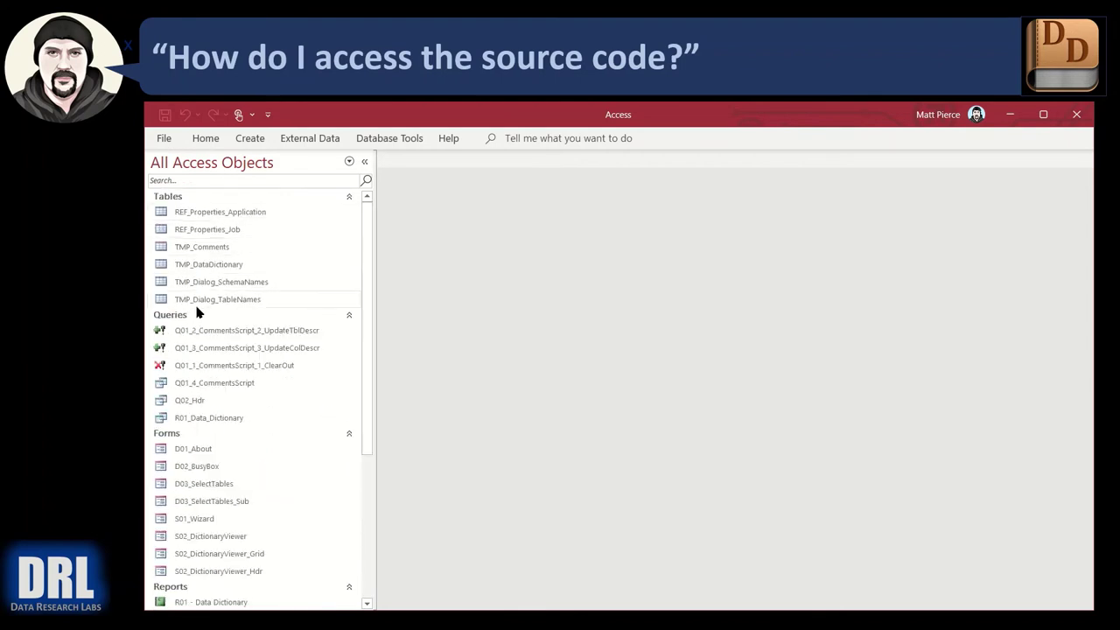
{"action": "left_click_drag", "start_coordinate": [372, 388], "coordinate": [365, 485]}
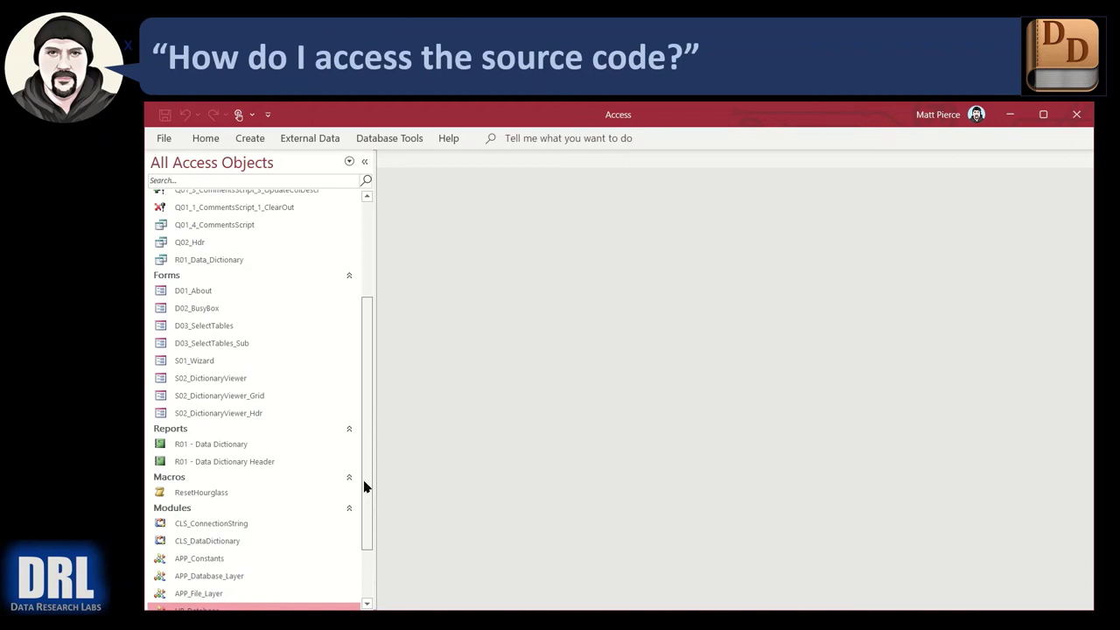
{"action": "left_click", "coordinate": [192, 327]}
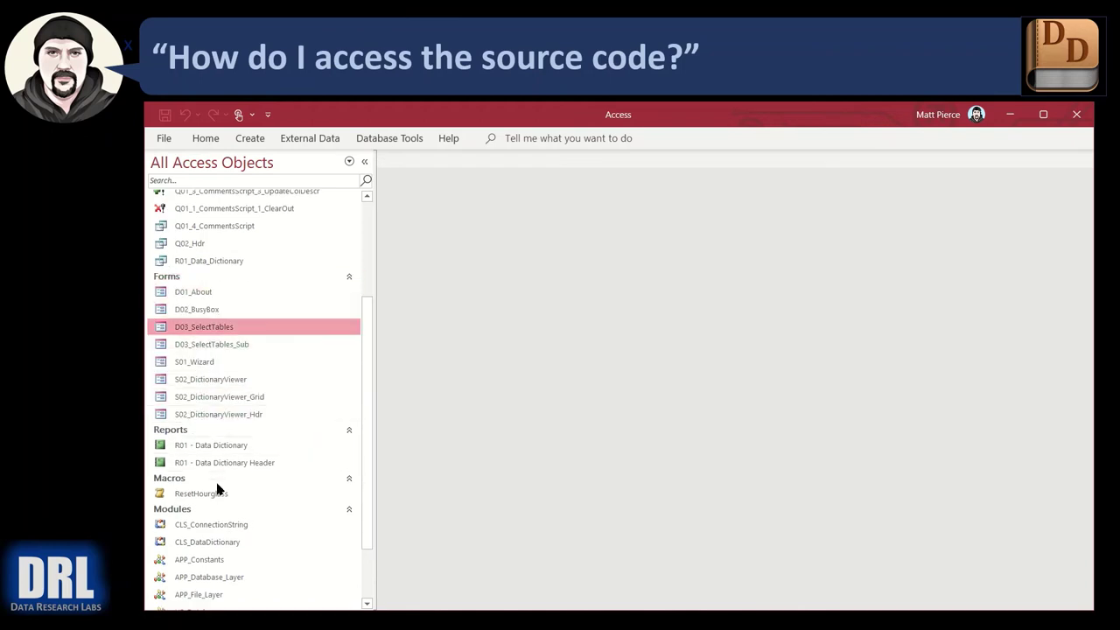
{"action": "left_click_drag", "start_coordinate": [368, 495], "coordinate": [370, 543]}
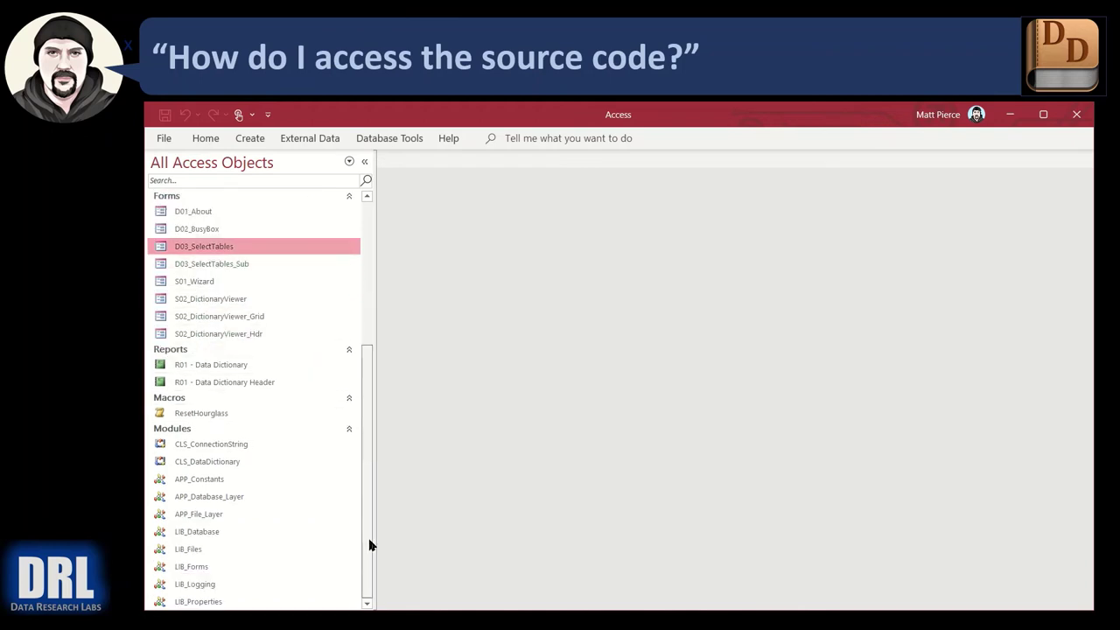
{"action": "left_click", "coordinate": [208, 413]}
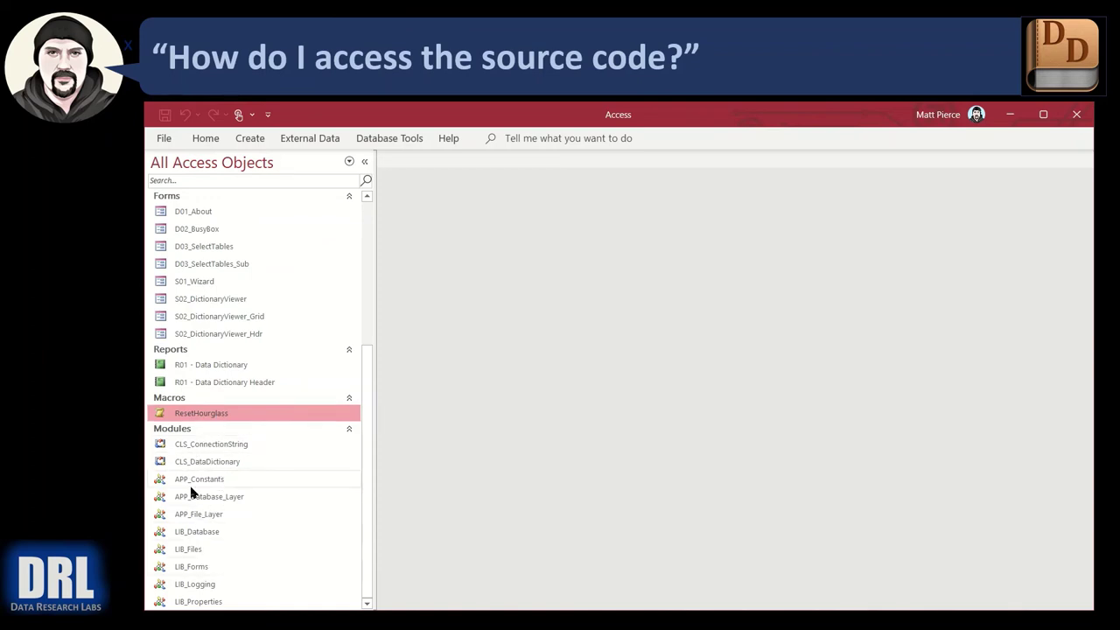
{"action": "double_click", "coordinate": [192, 532]}
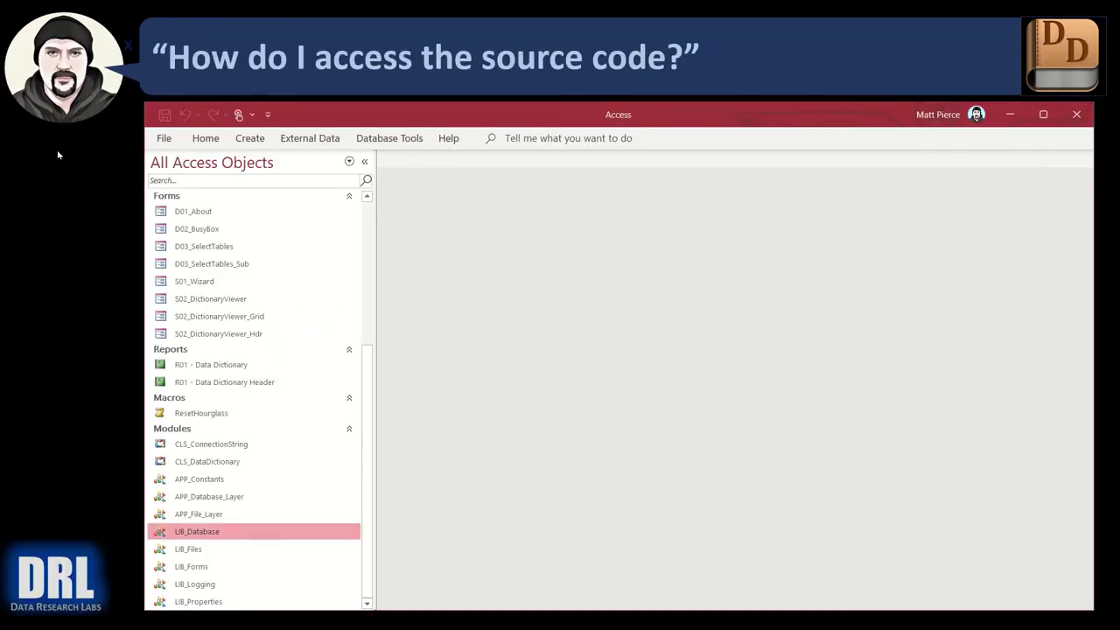
Close Access, reopen mssql_data_dict_gen.accdb with its normal startup, and dismiss the generator form to display the list of all Access objects.
{"action": "left_click", "coordinate": [1077, 114]}
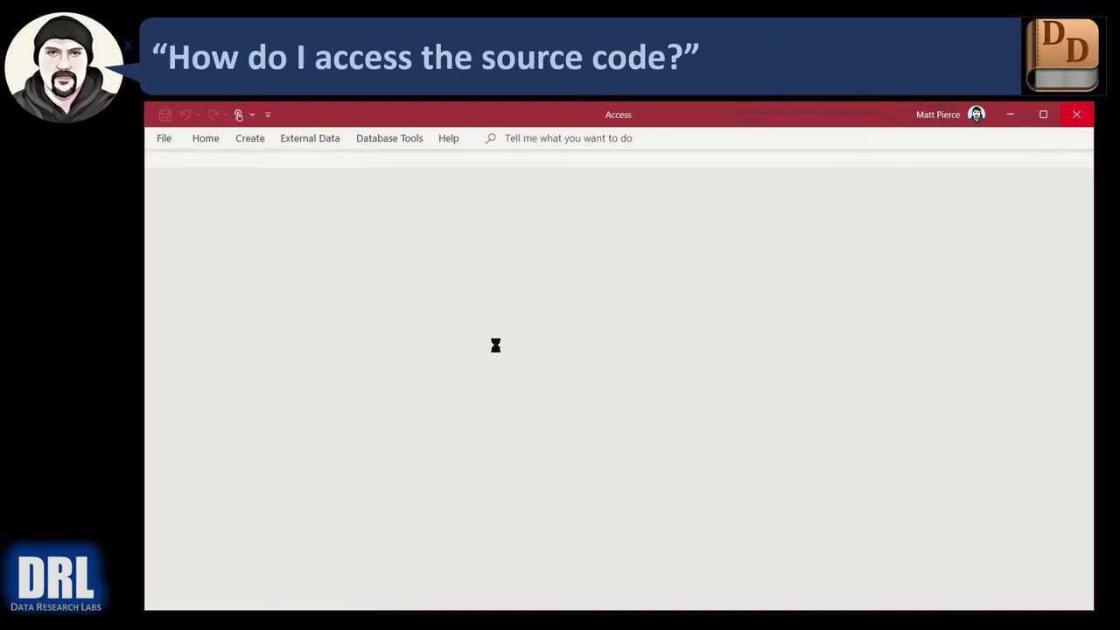
{"action": "left_click", "coordinate": [456, 206]}
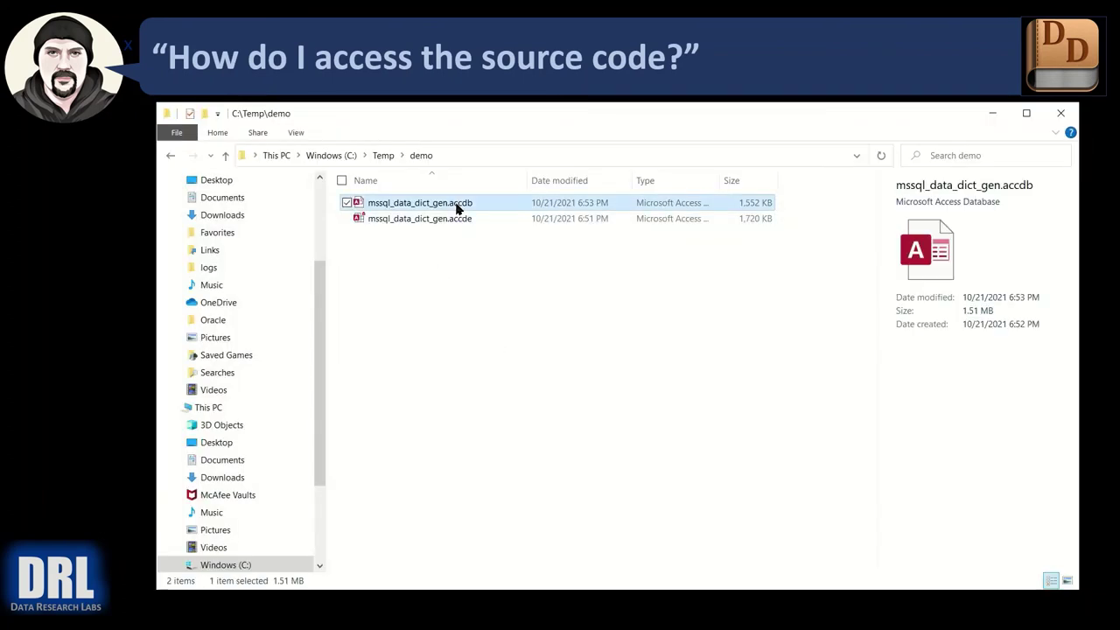
{"action": "double_click", "coordinate": [476, 208]}
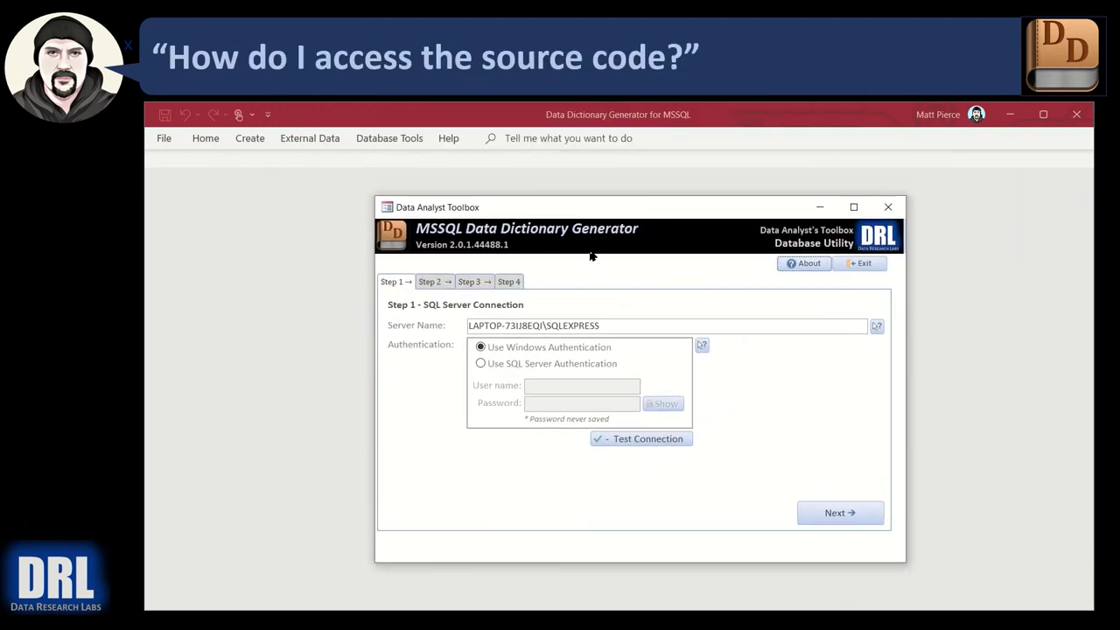
{"action": "left_click", "coordinate": [888, 206]}
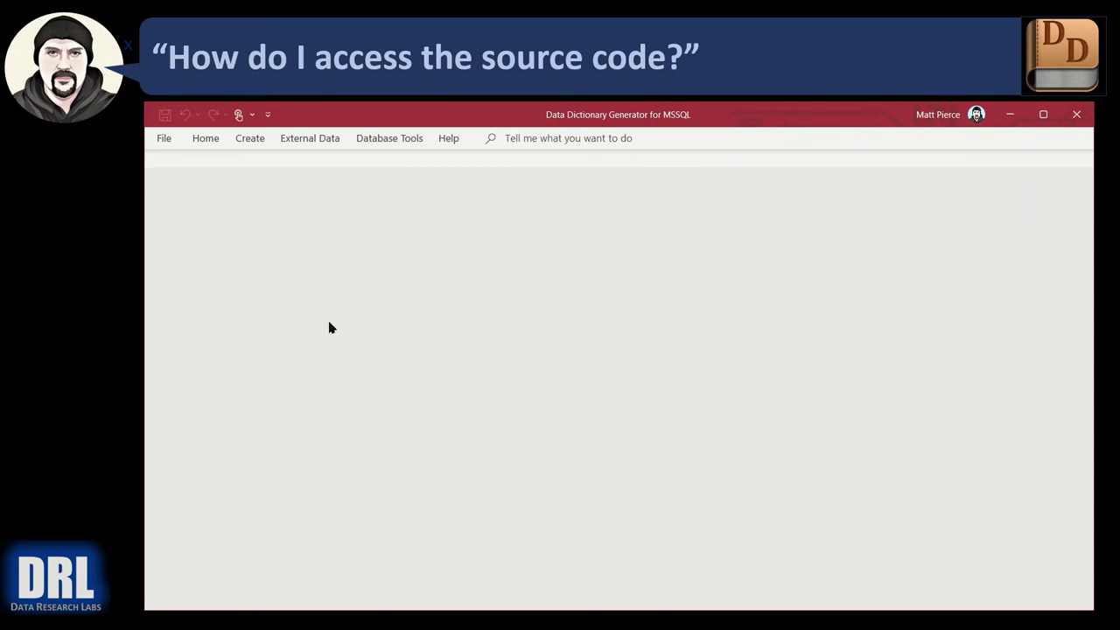
{"action": "key", "text": "F11"}
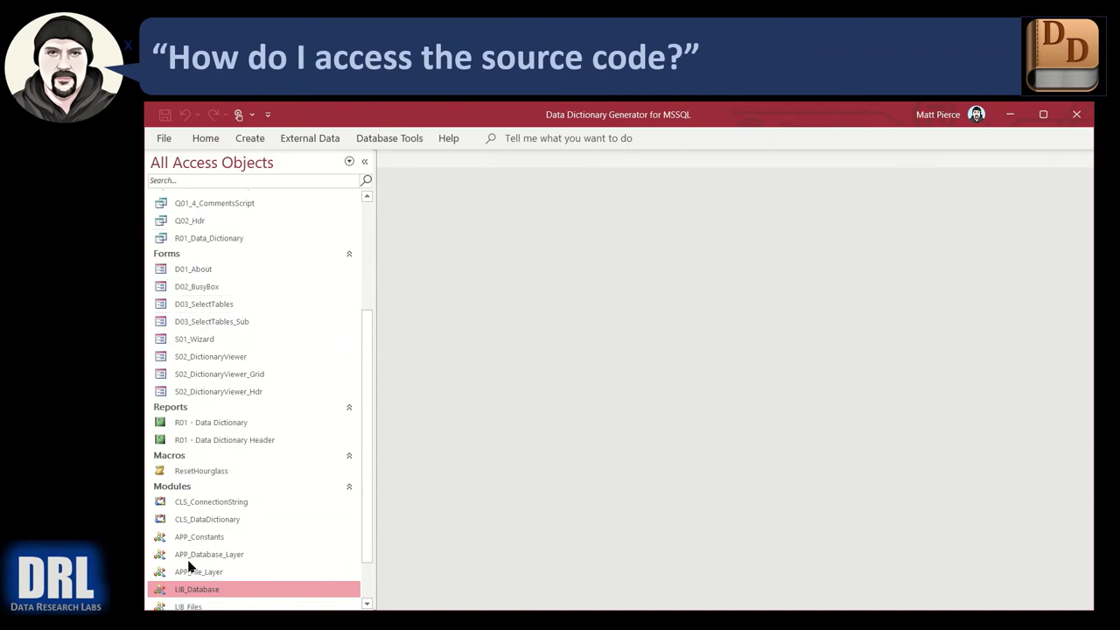